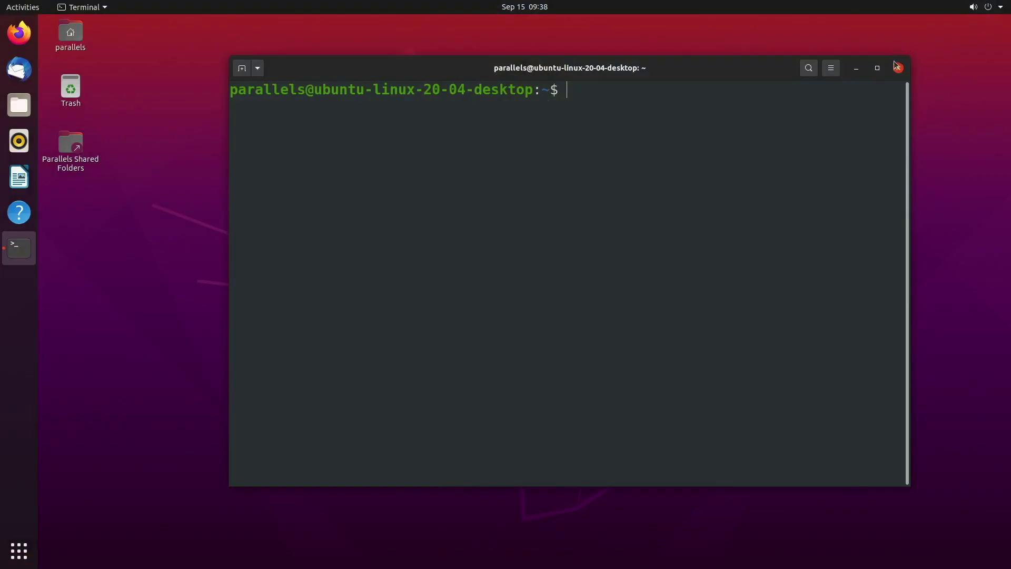
# Step: Close the Terminal window to leave only the GNOME desktop
pyautogui.click(897, 67)
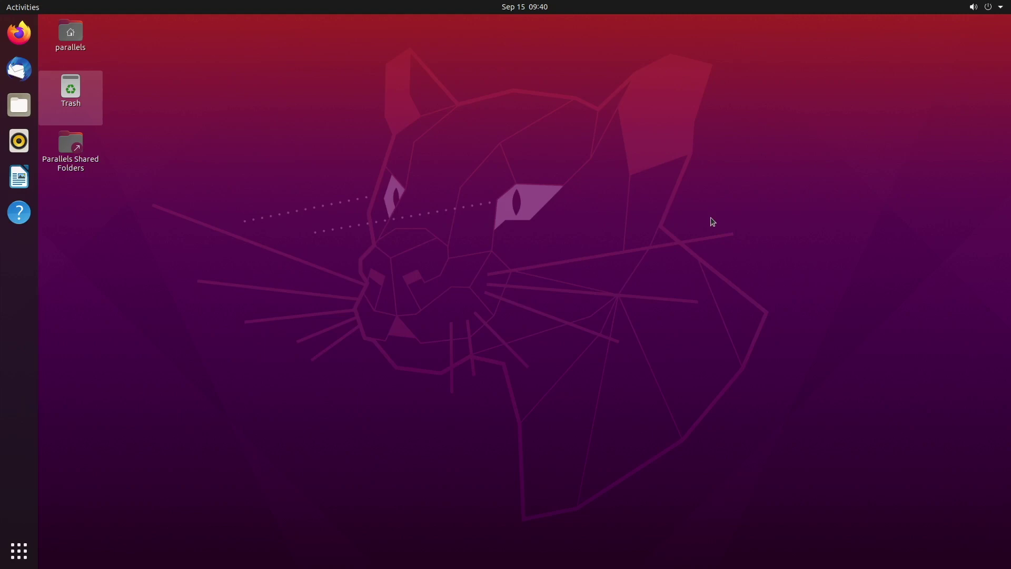
pyautogui.click(988, 8)
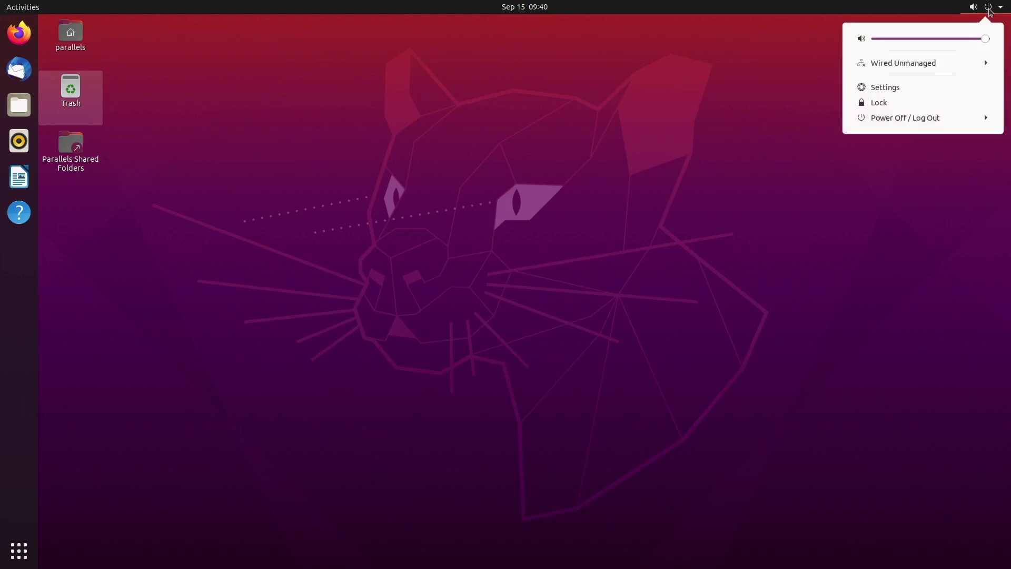
pyautogui.click(912, 120)
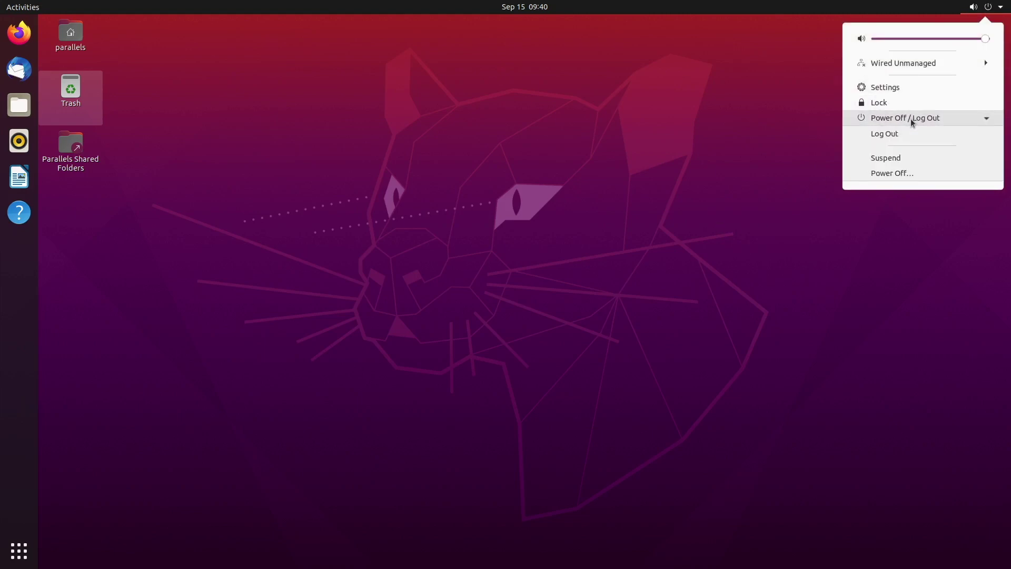
pyautogui.click(896, 175)
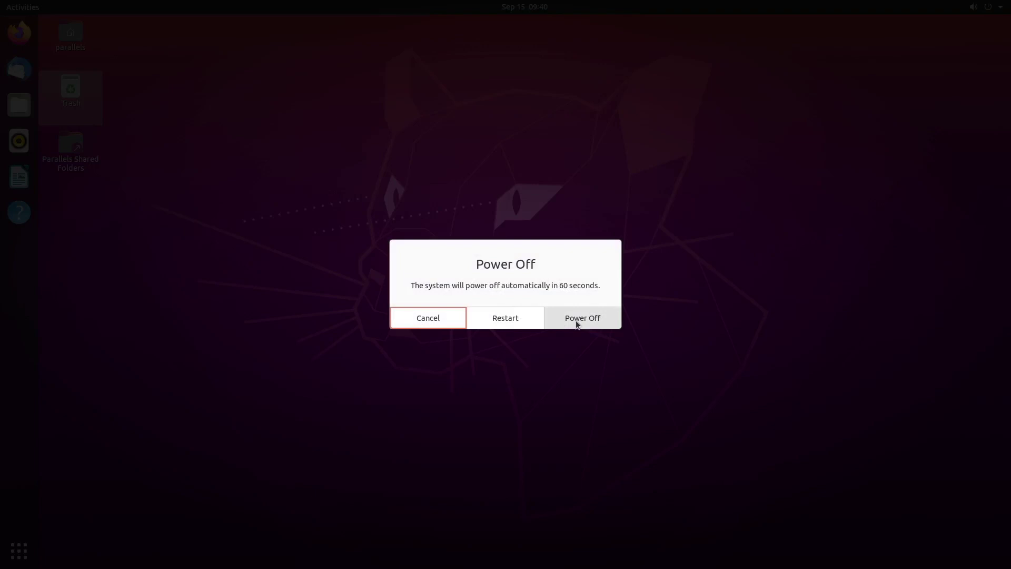
pyautogui.click(445, 319)
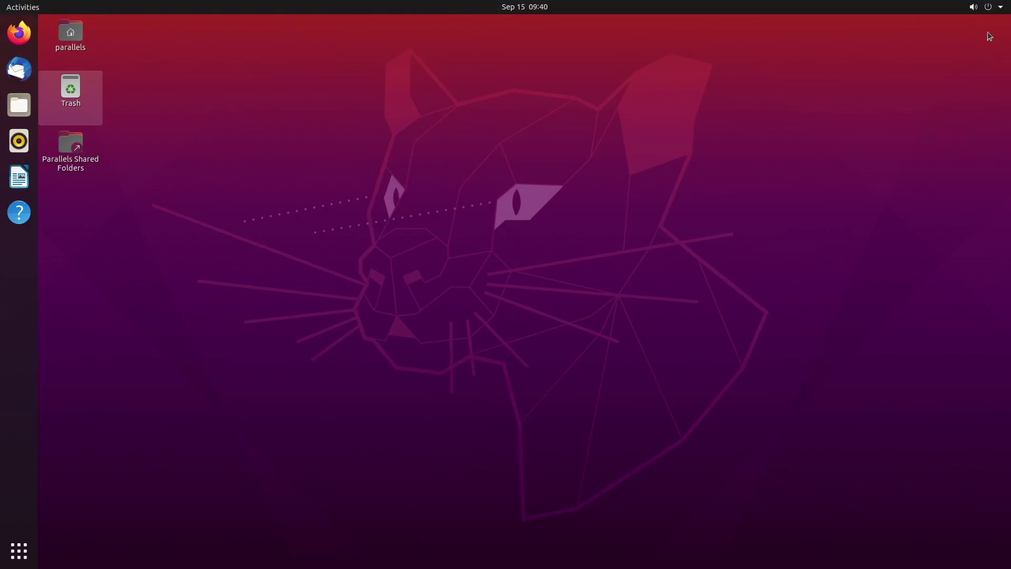
# Step: Switch the window colours to the Dark theme in Settings' Appearance panel
pyautogui.click(1000, 8)
pyautogui.click(910, 86)
pyautogui.click(327, 183)
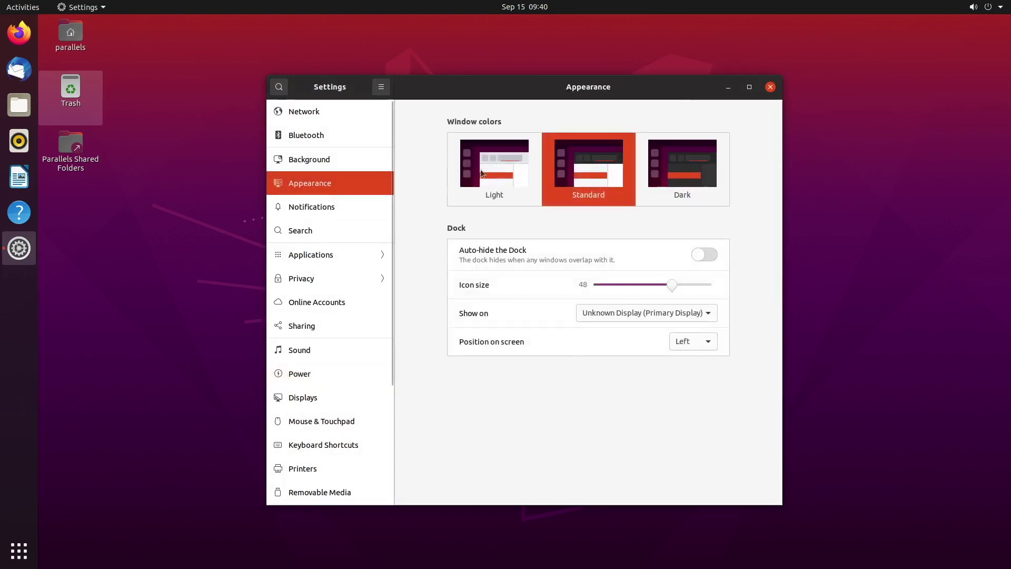
pyautogui.click(704, 159)
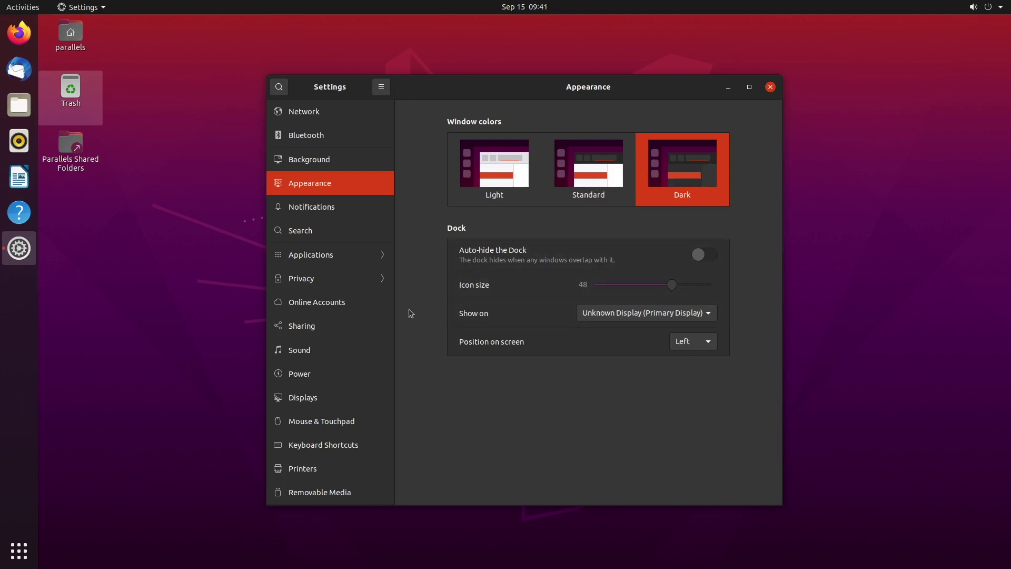
# Step: Keep Blank Screen at Never in Power settings, then close Settings
pyautogui.click(317, 375)
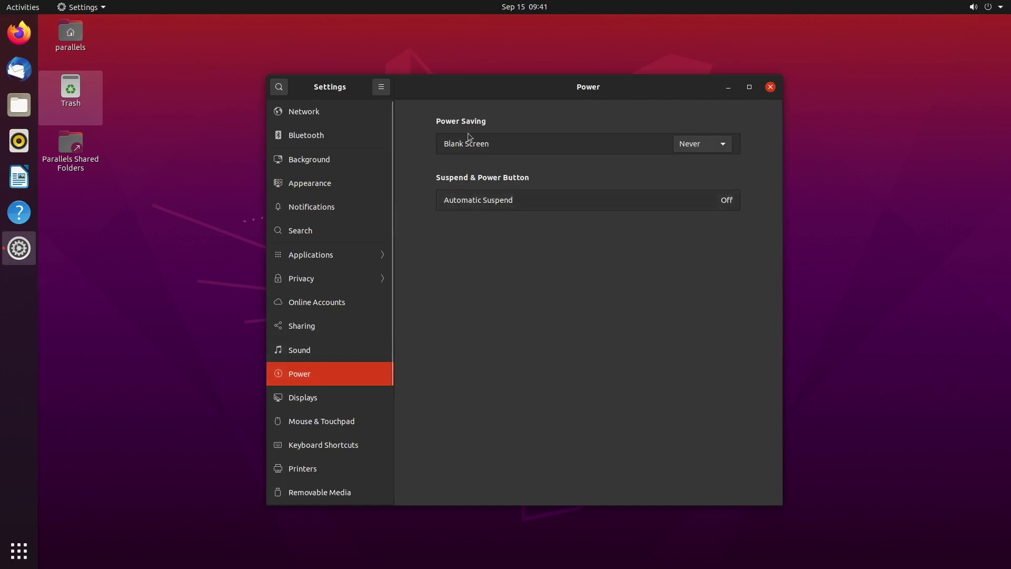
pyautogui.click(698, 150)
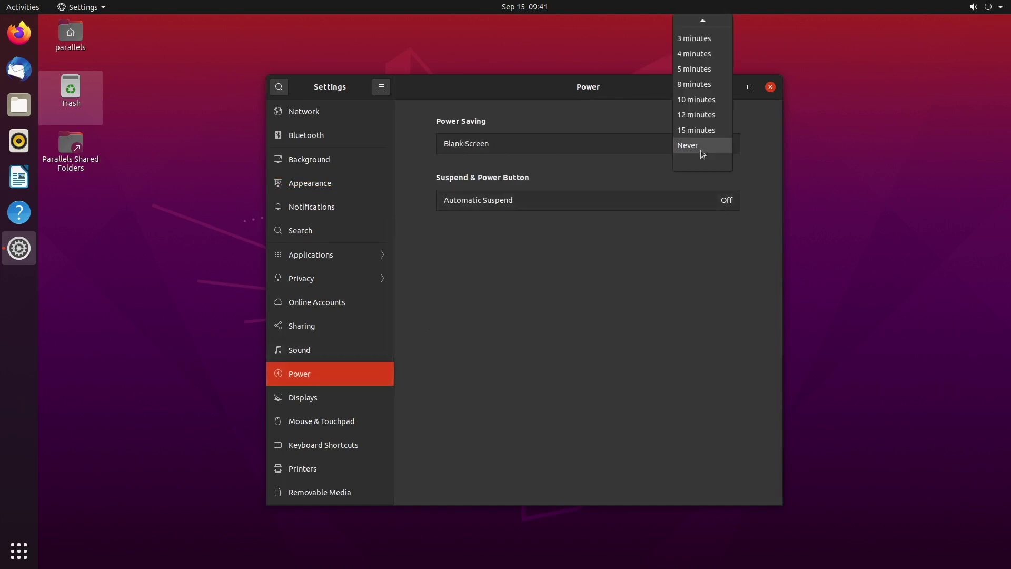
pyautogui.click(700, 150)
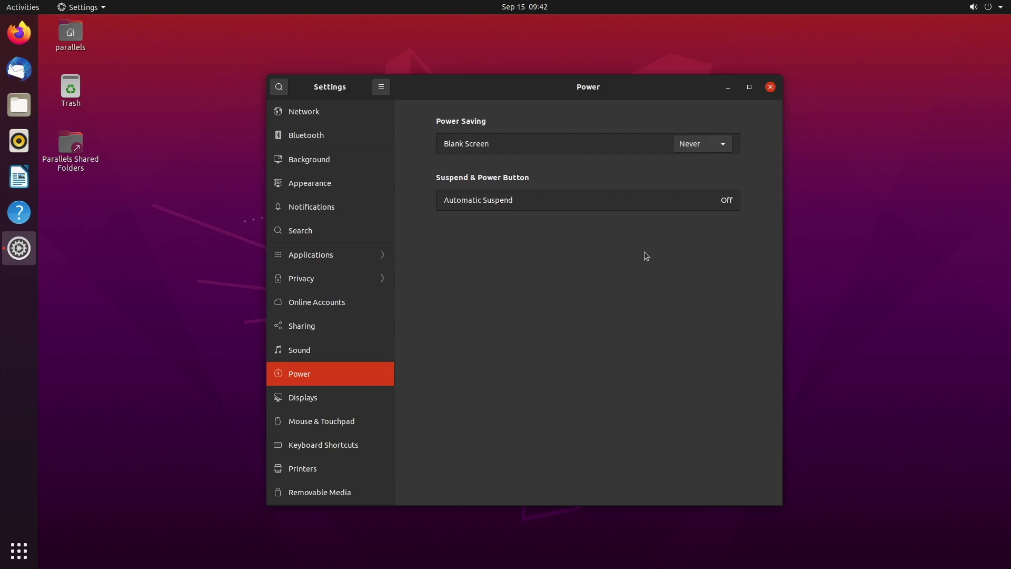
pyautogui.click(769, 87)
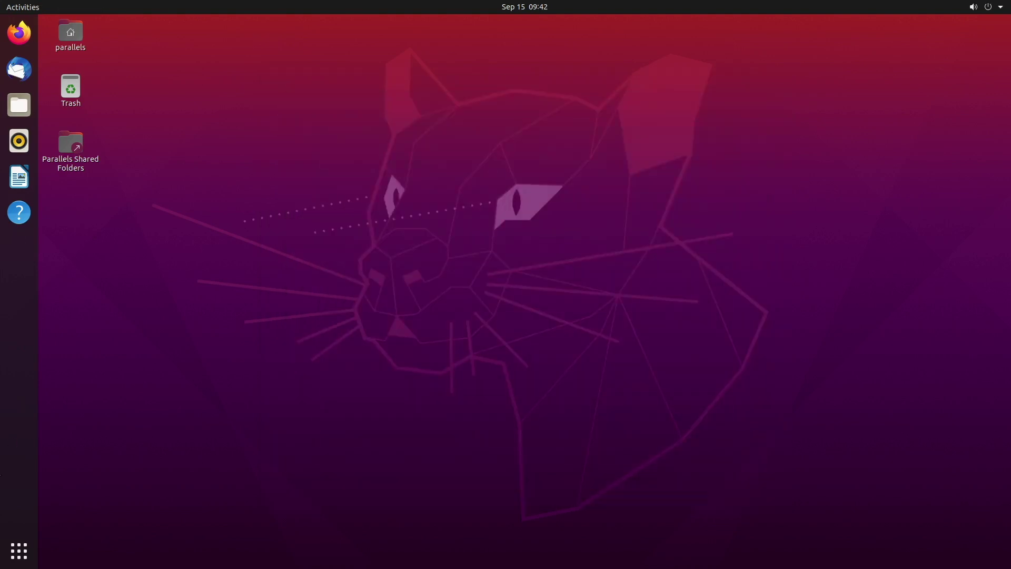
# Step: Launch Disks from the application list and close it again
pyautogui.click(18, 552)
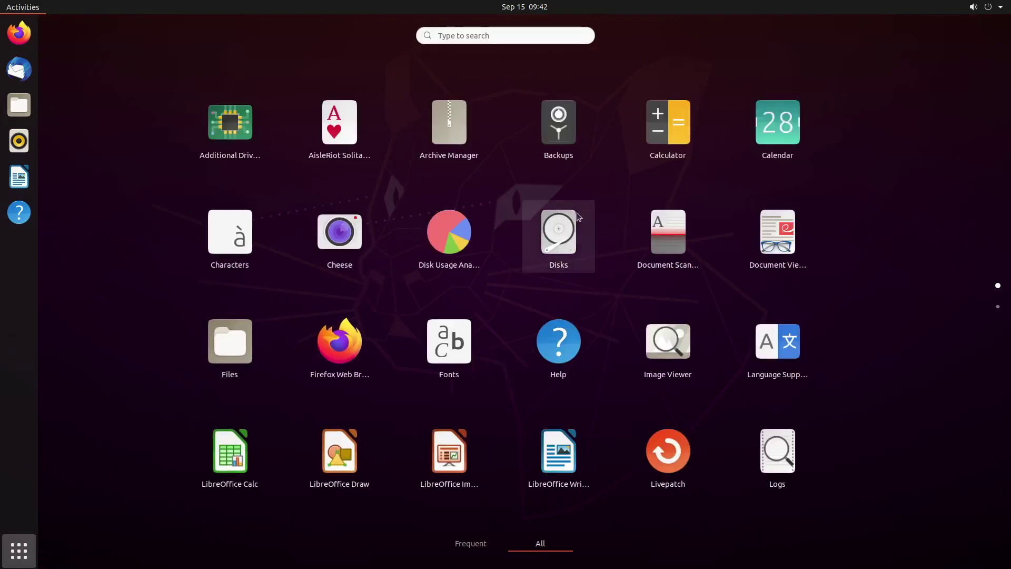
pyautogui.click(555, 244)
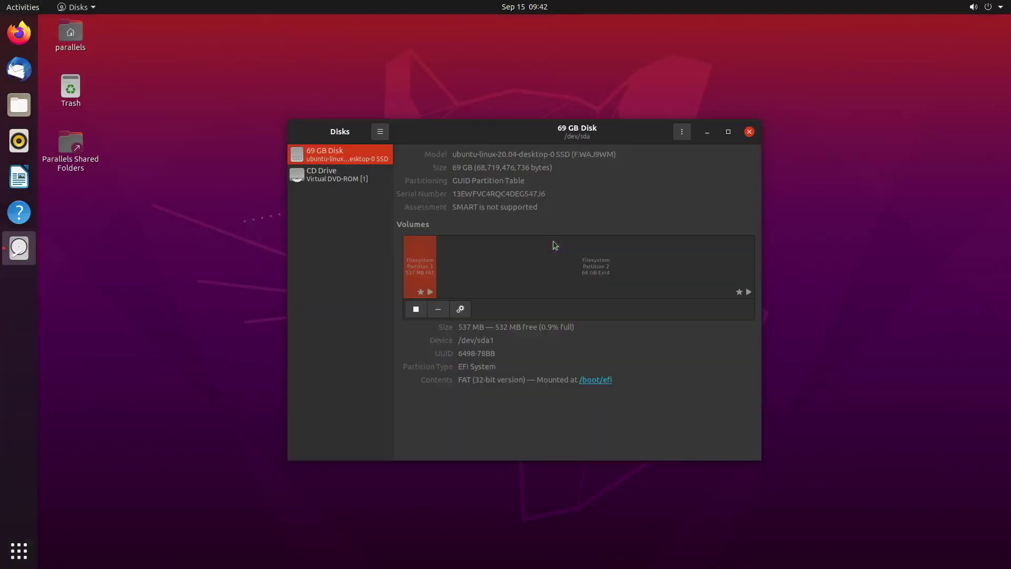
pyautogui.click(751, 134)
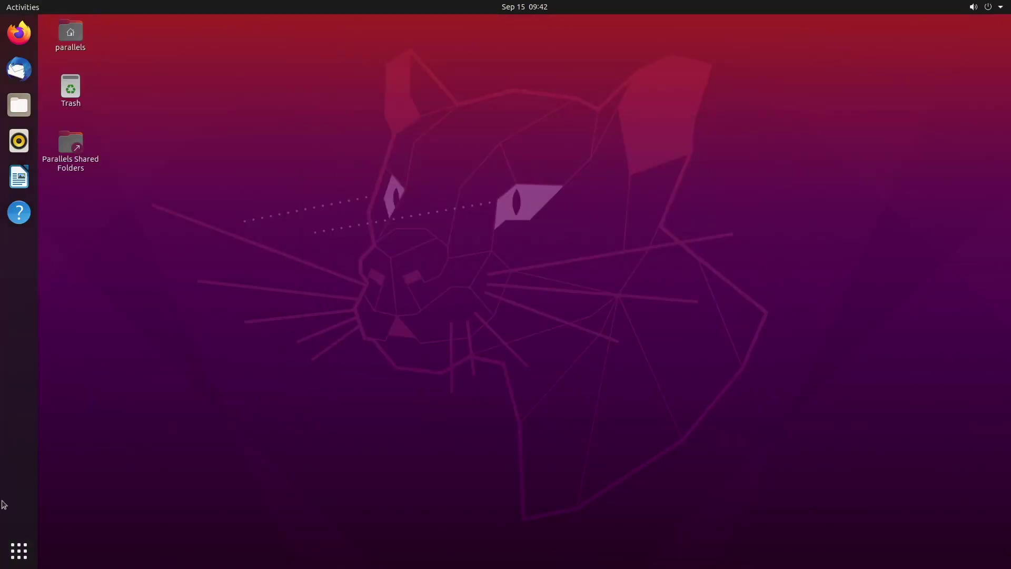
# Step: Search 'termi' and add Terminal to Favorites, then return to the desktop
pyautogui.click(19, 550)
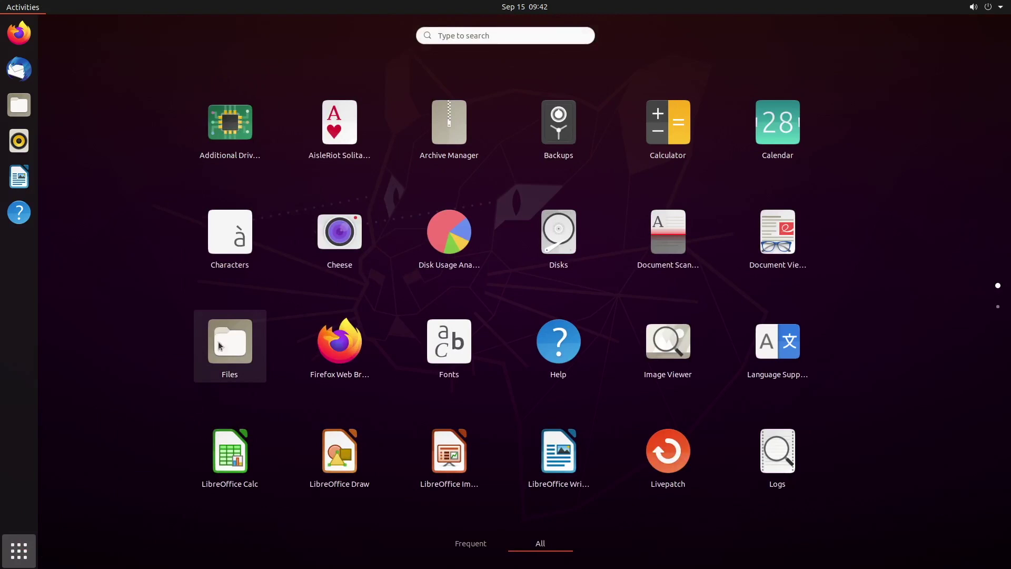
pyautogui.write('telrmi')
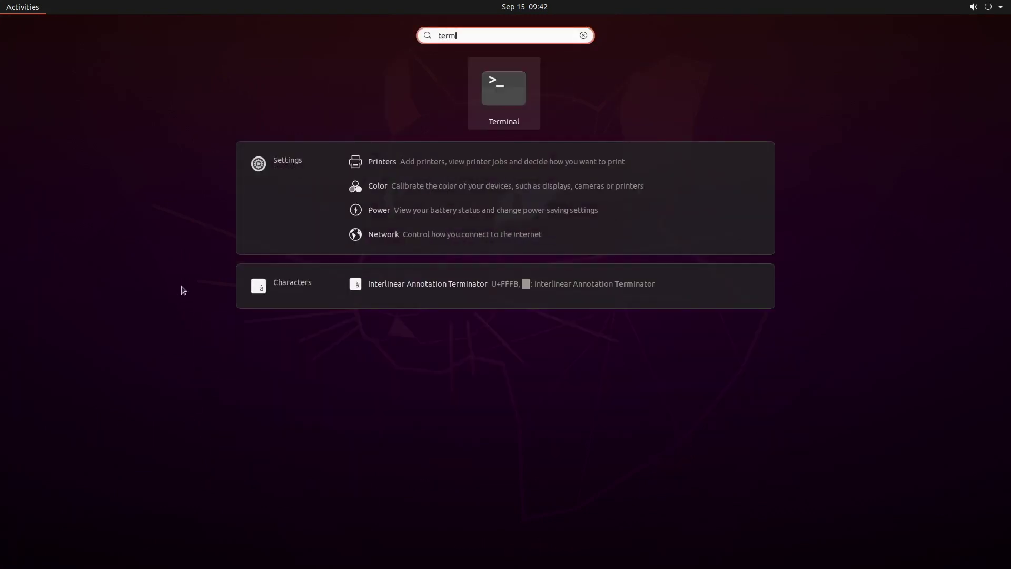
pyautogui.rightClick(510, 99)
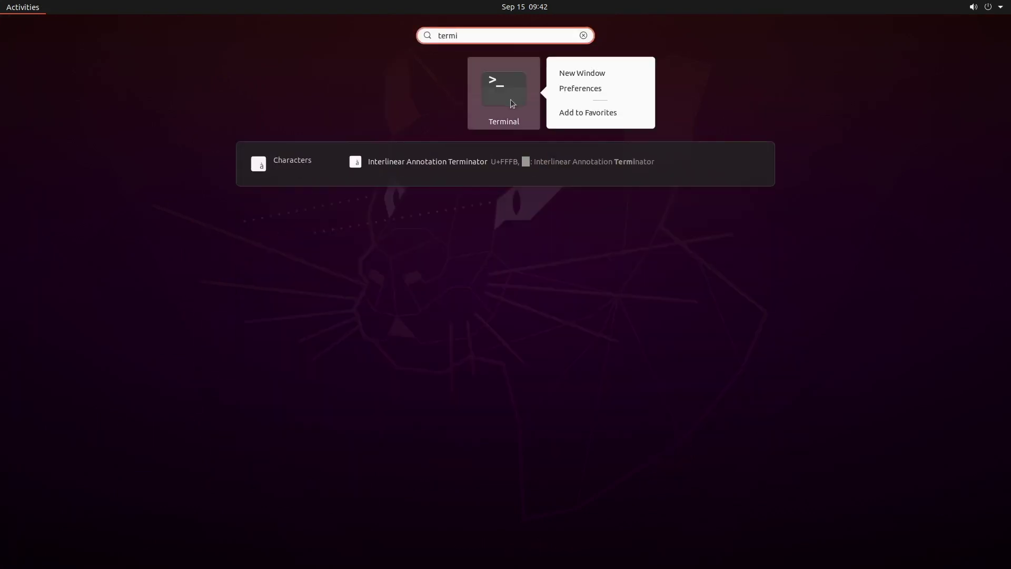
pyautogui.click(568, 117)
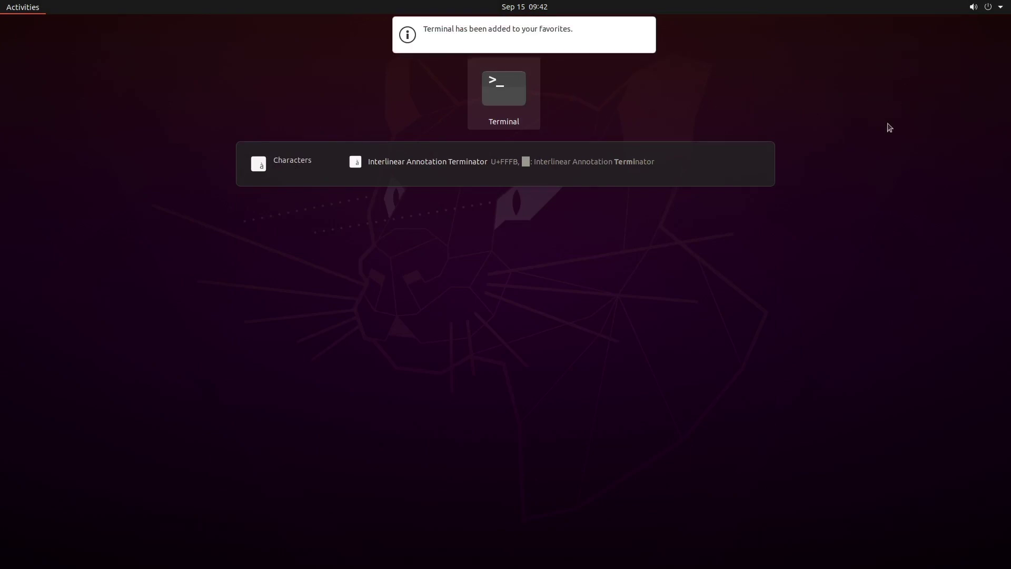
pyautogui.press('Escape')
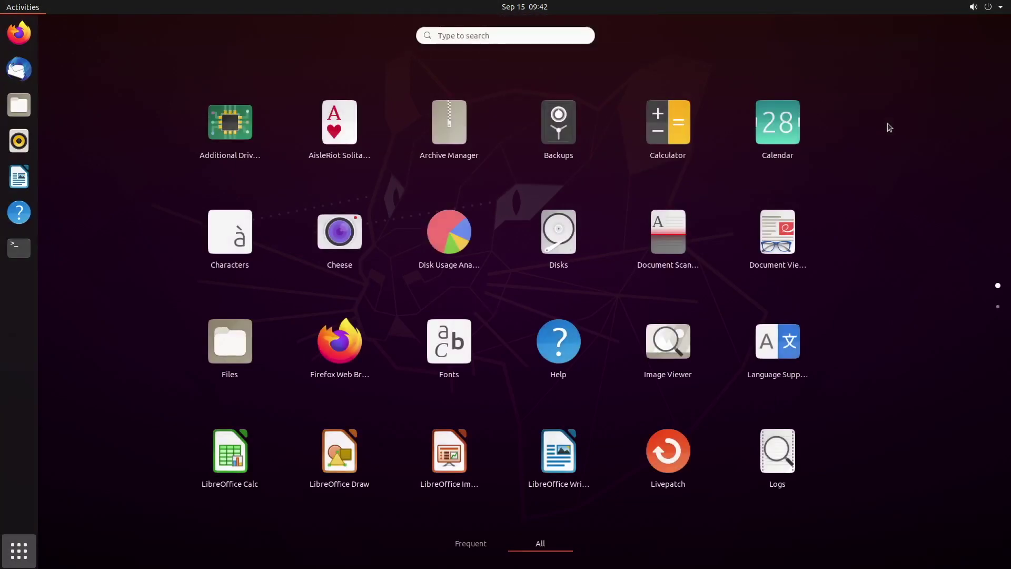
pyautogui.press('Escape')
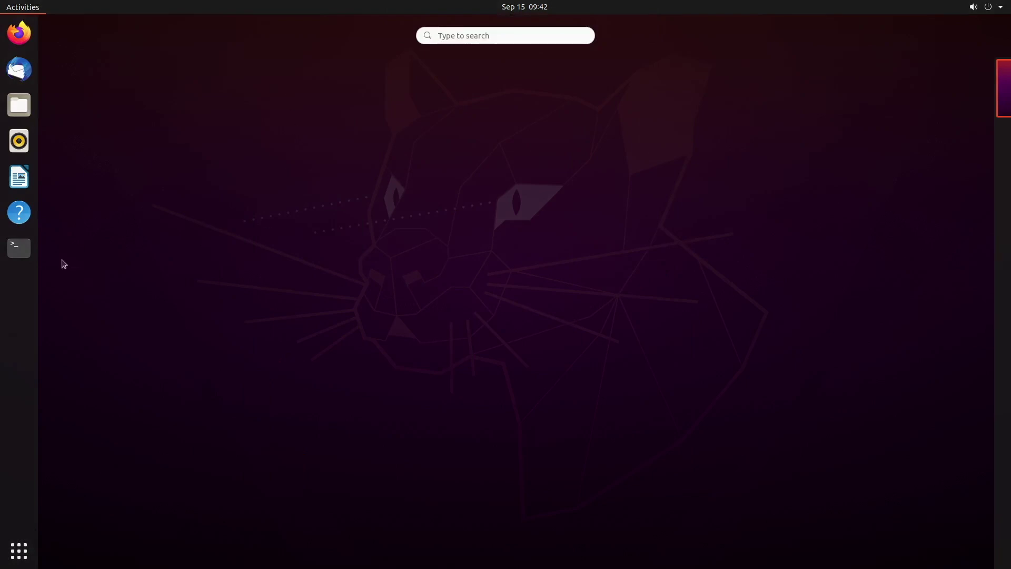
pyautogui.press('Escape')
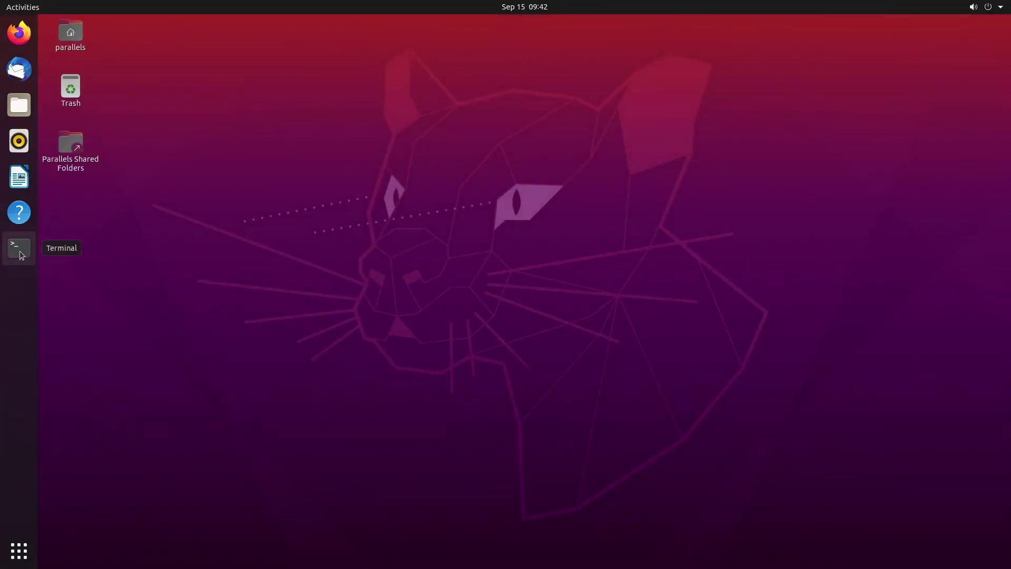
pyautogui.click(21, 255)
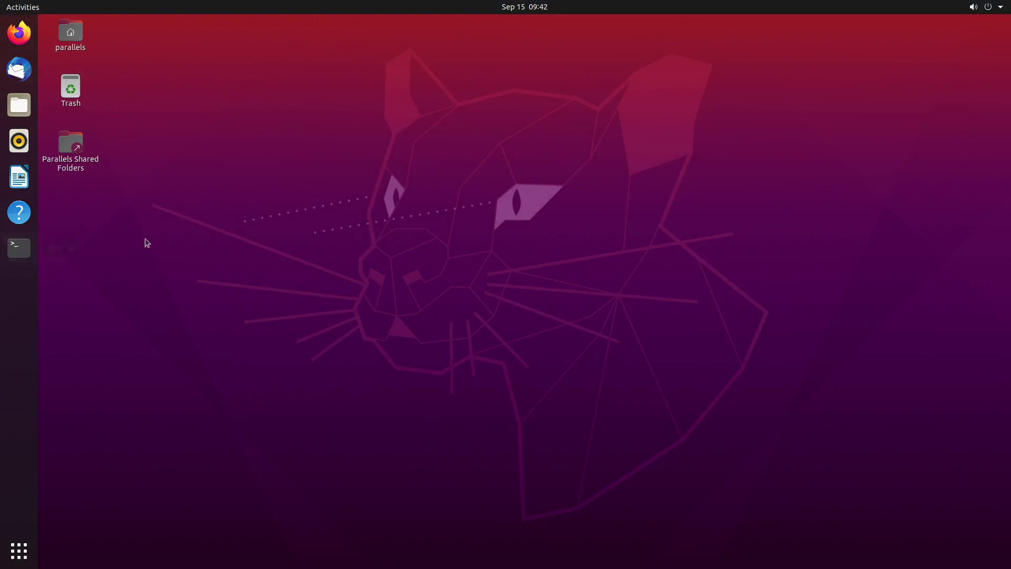
pyautogui.moveTo(422, 558)
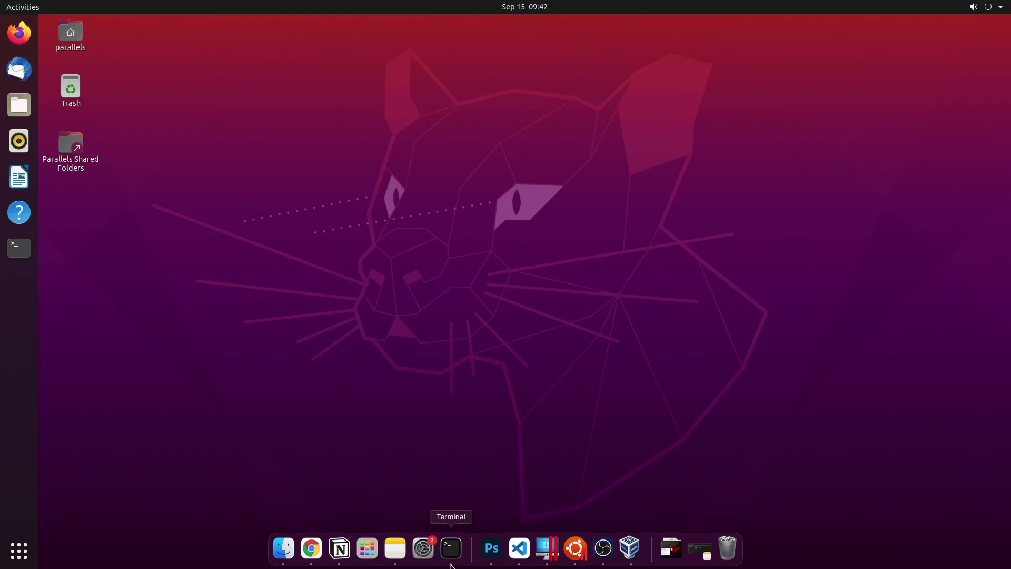
pyautogui.click(19, 248)
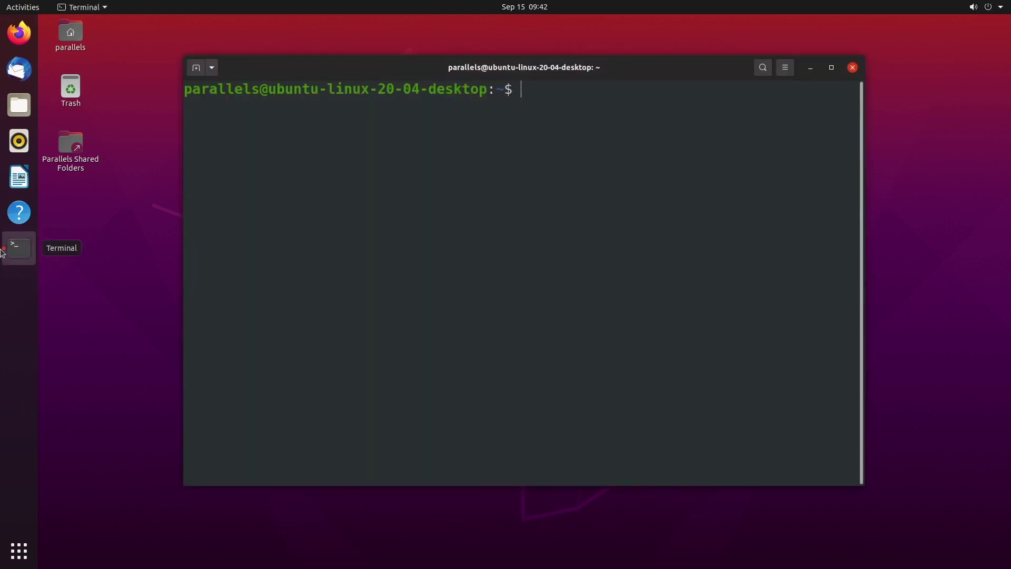
pyautogui.hotkey('ctrl', 'd')
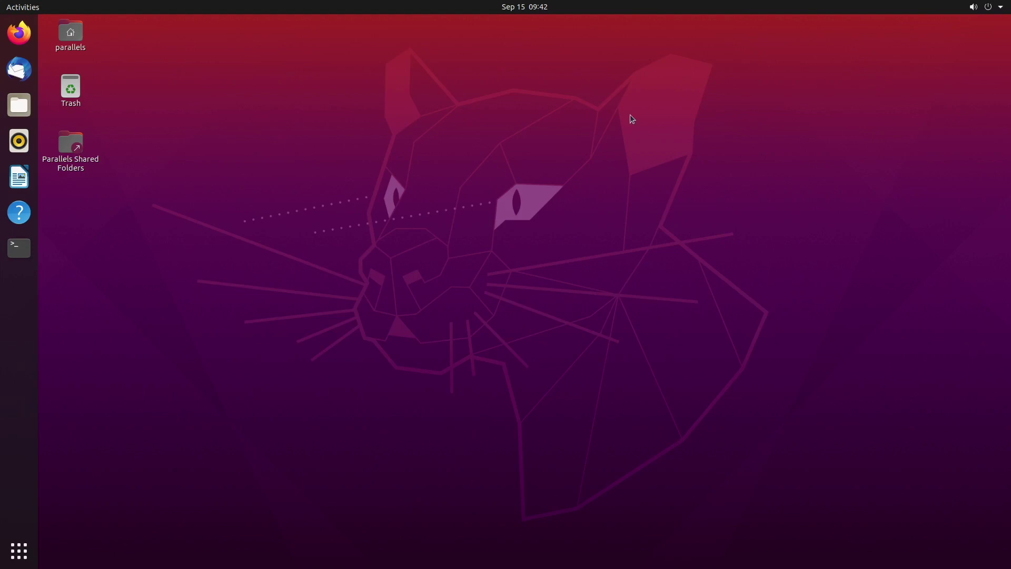
# Step: Launch Software & Updates by searching 'update' in the application list
pyautogui.click(16, 554)
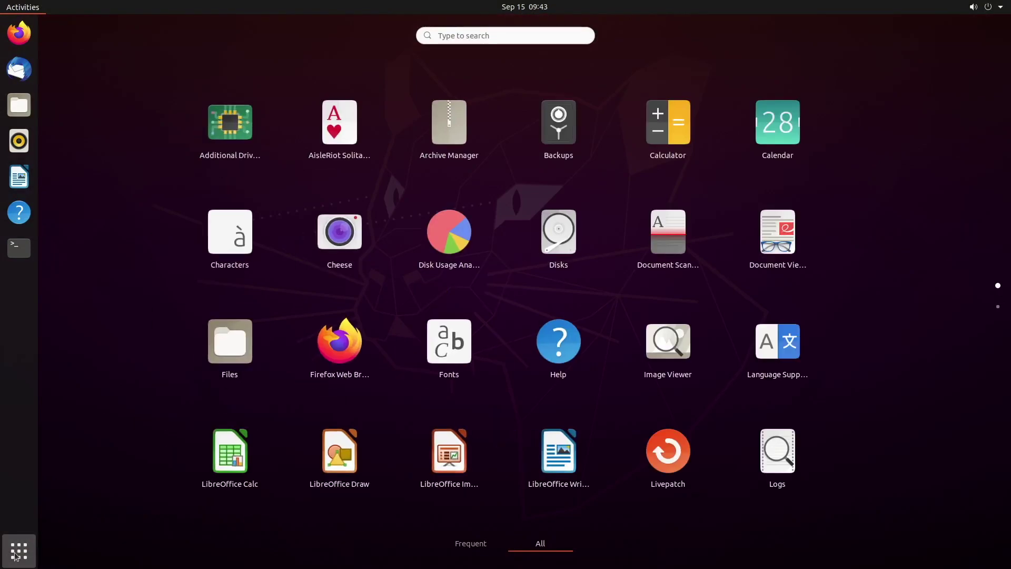
pyautogui.click(476, 34)
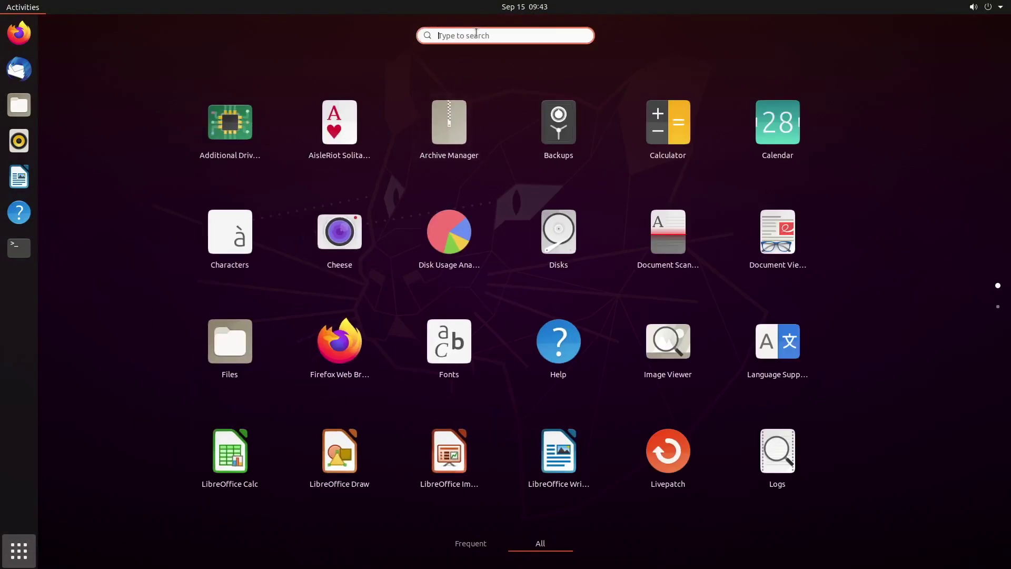
pyautogui.write('update')
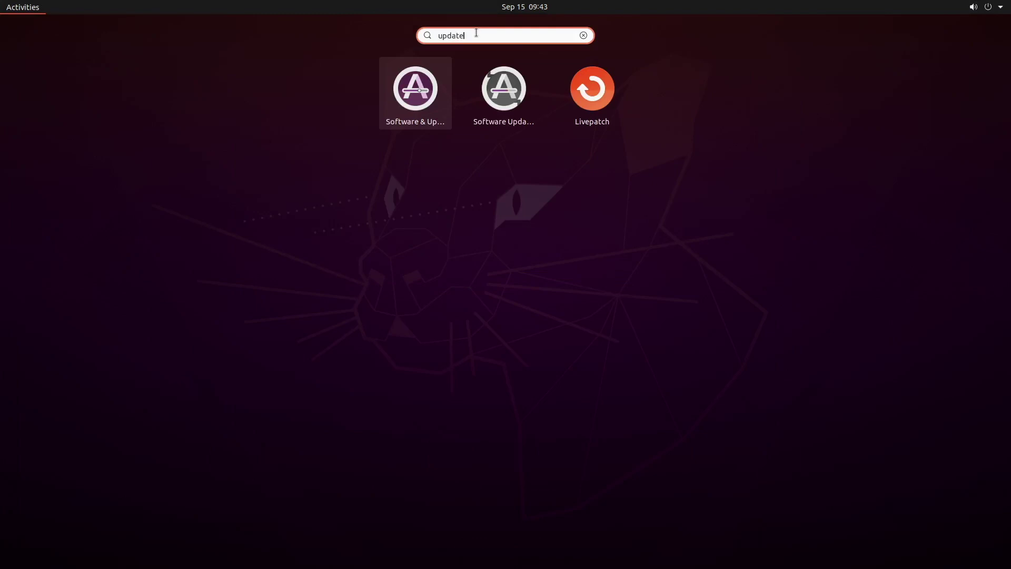
pyautogui.click(425, 83)
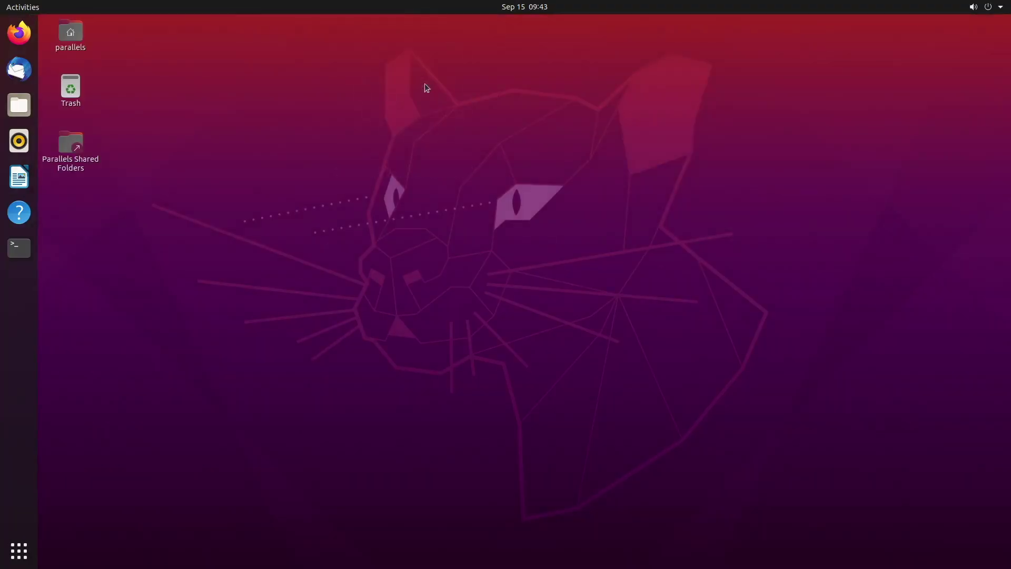
# Step: Set 'Automatically check for updates' to Never on the Updates tab
pyautogui.click(477, 228)
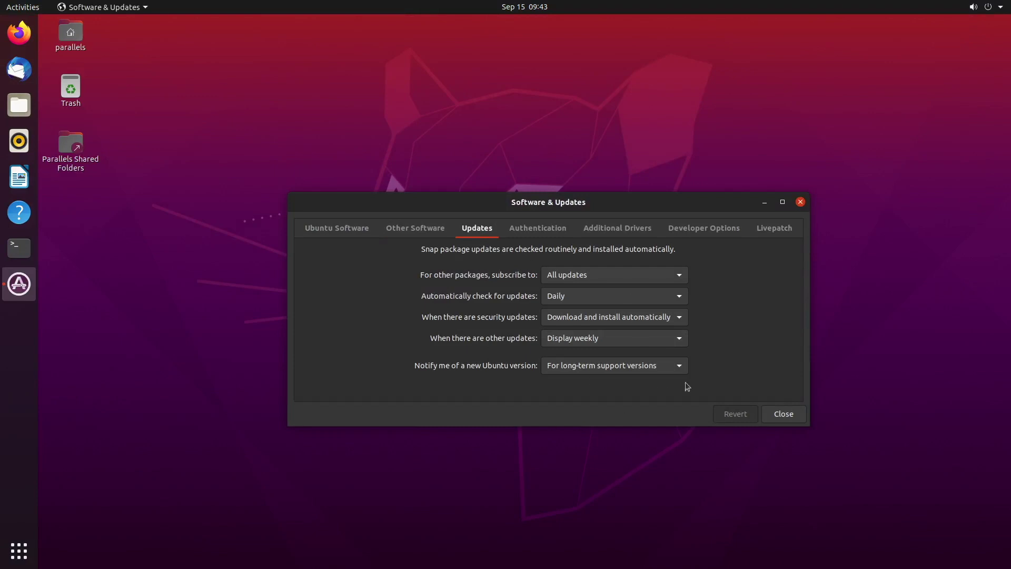
pyautogui.click(640, 298)
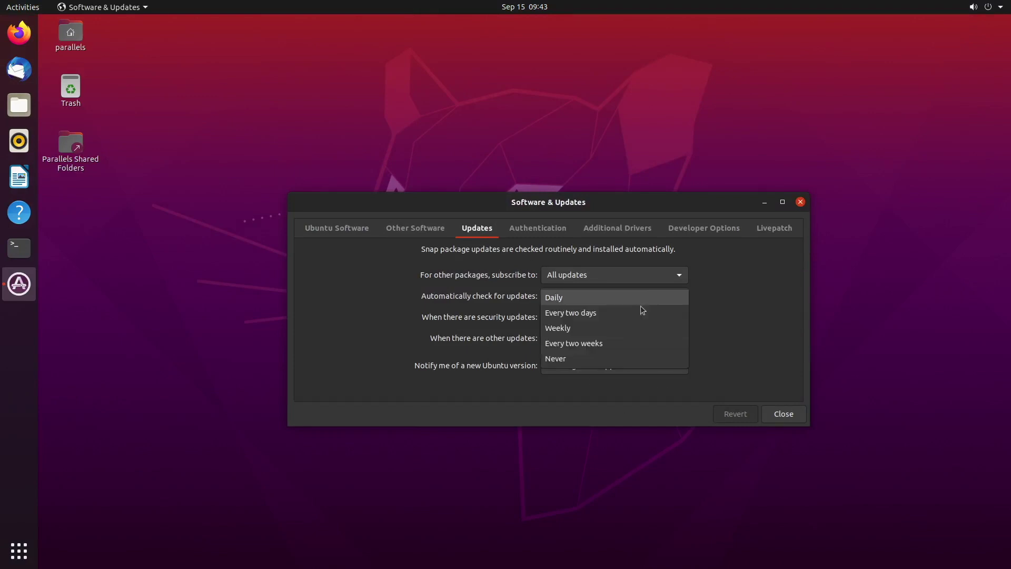
pyautogui.click(627, 358)
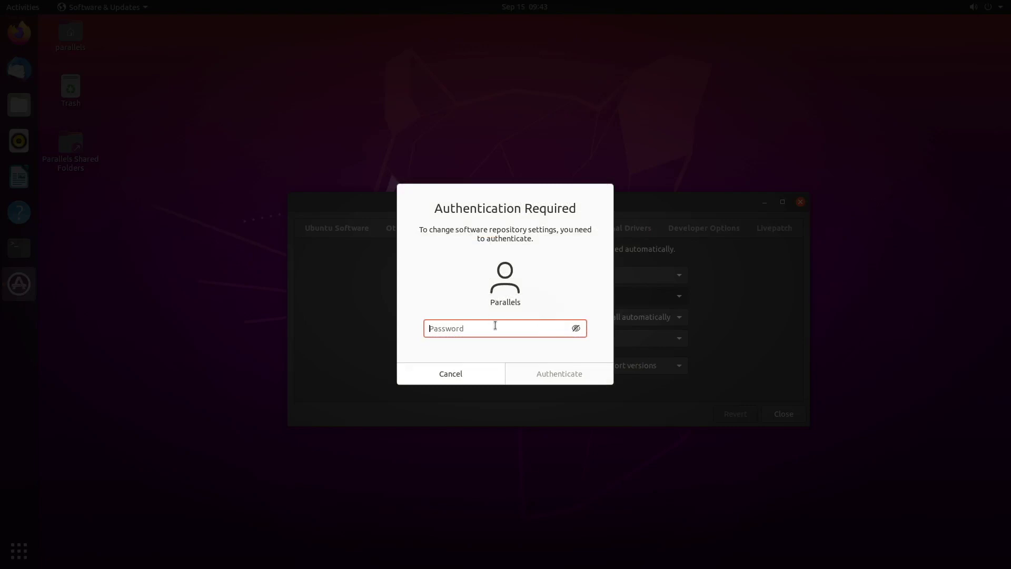
# Step: Cancel authentication, then open Disks and select the 68 GB Ext4 Partition 2
pyautogui.press('Escape')
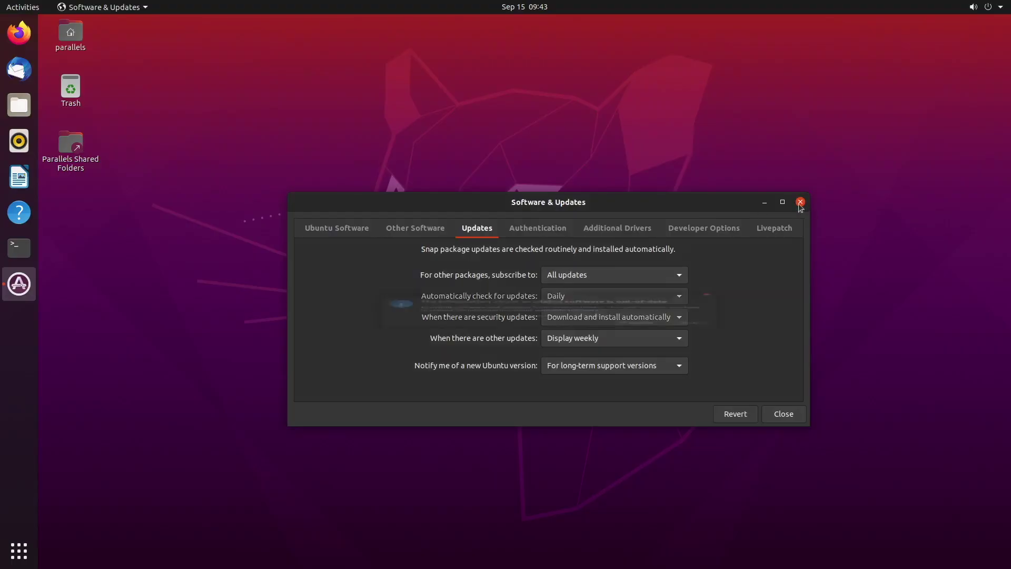
pyautogui.click(685, 357)
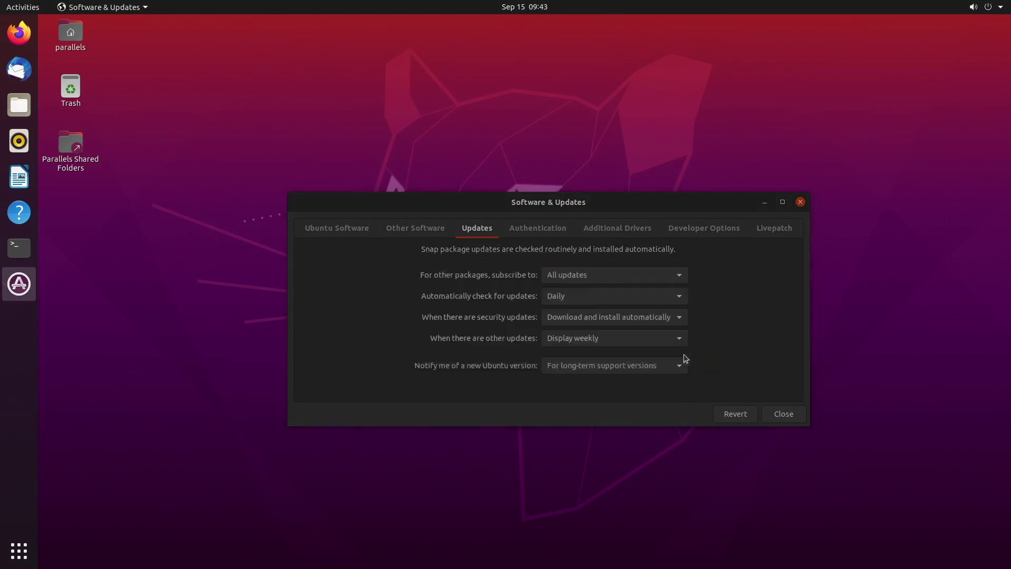
pyautogui.press('super+a')
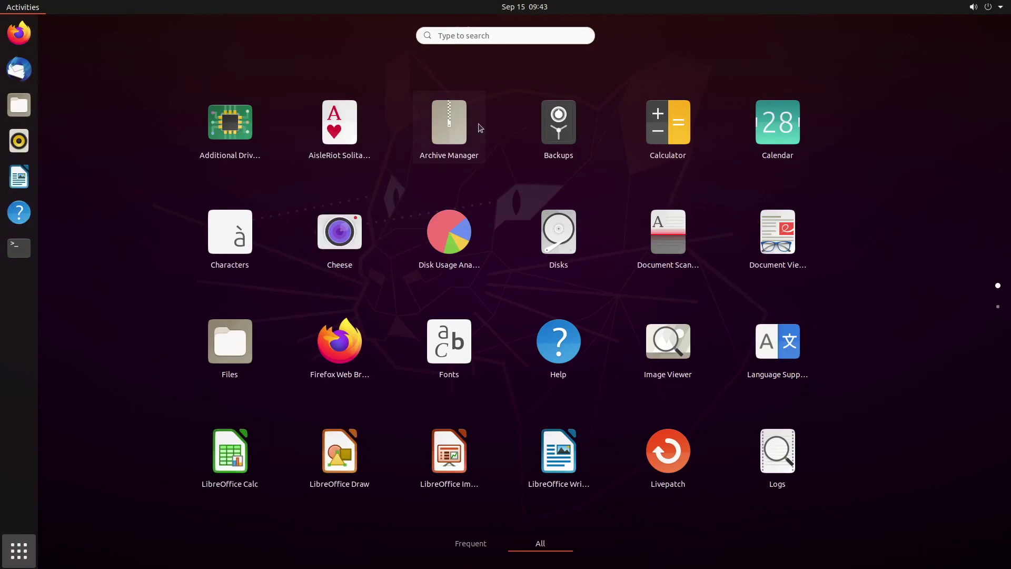
pyautogui.click(561, 244)
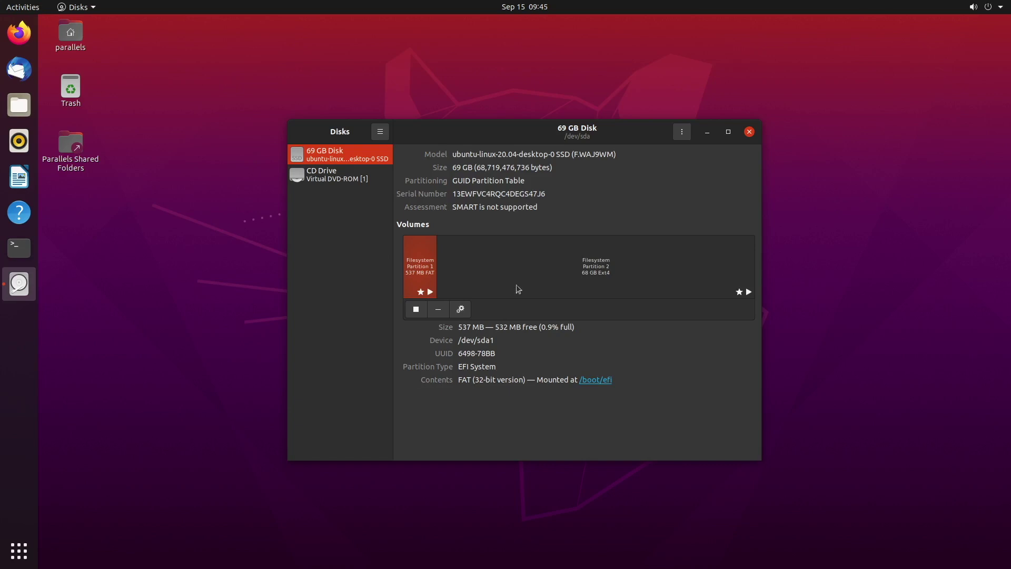
pyautogui.click(536, 243)
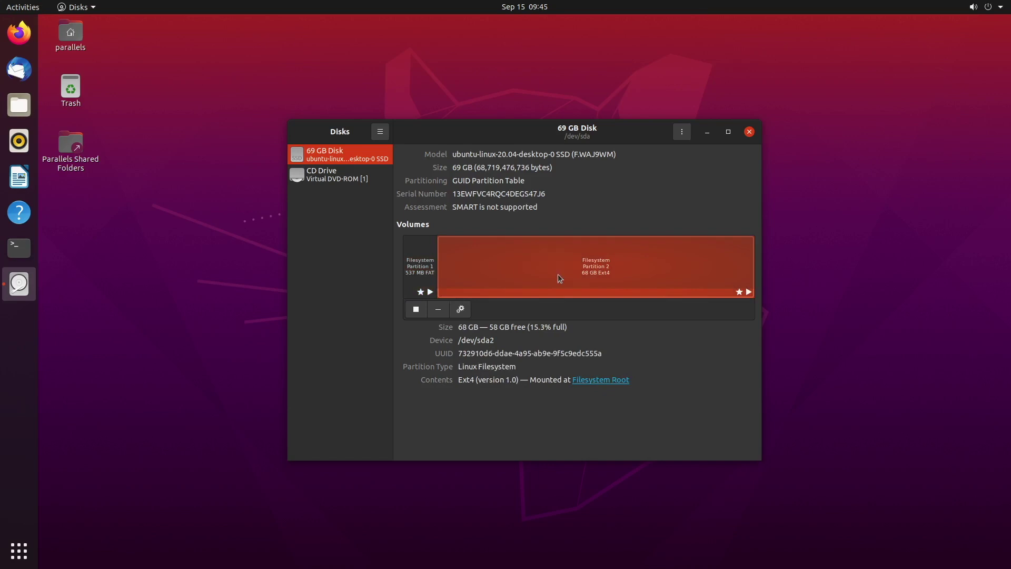
# Step: Open the root partition's mount point in a maximized Files window and browse Other Locations
pyautogui.click(603, 380)
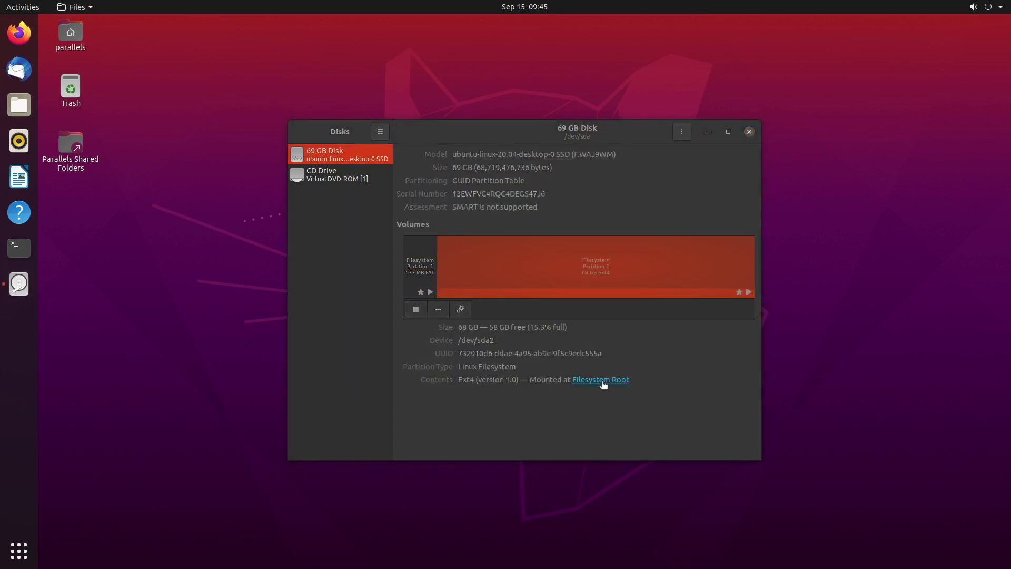
pyautogui.click(603, 380)
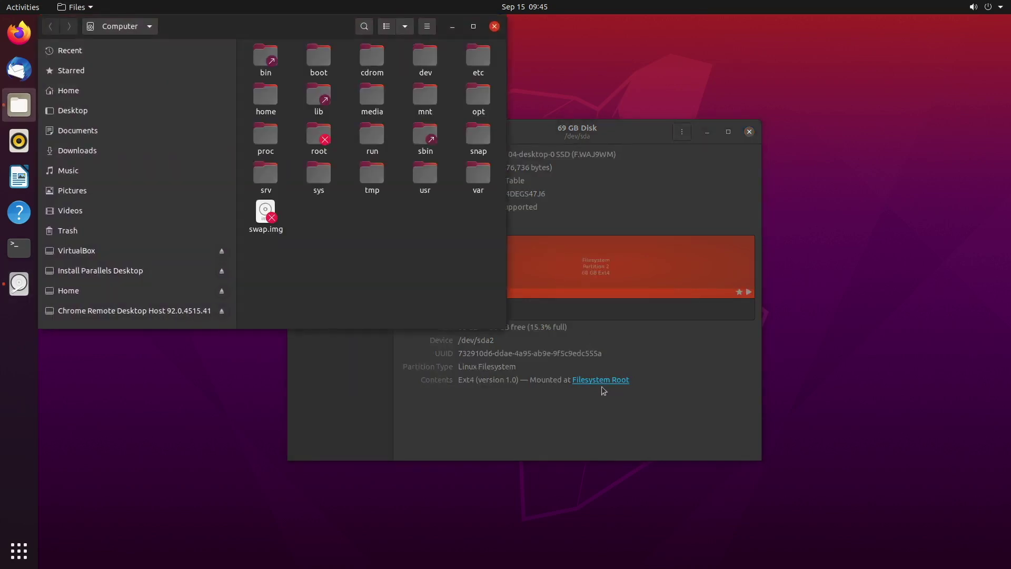
pyautogui.click(473, 27)
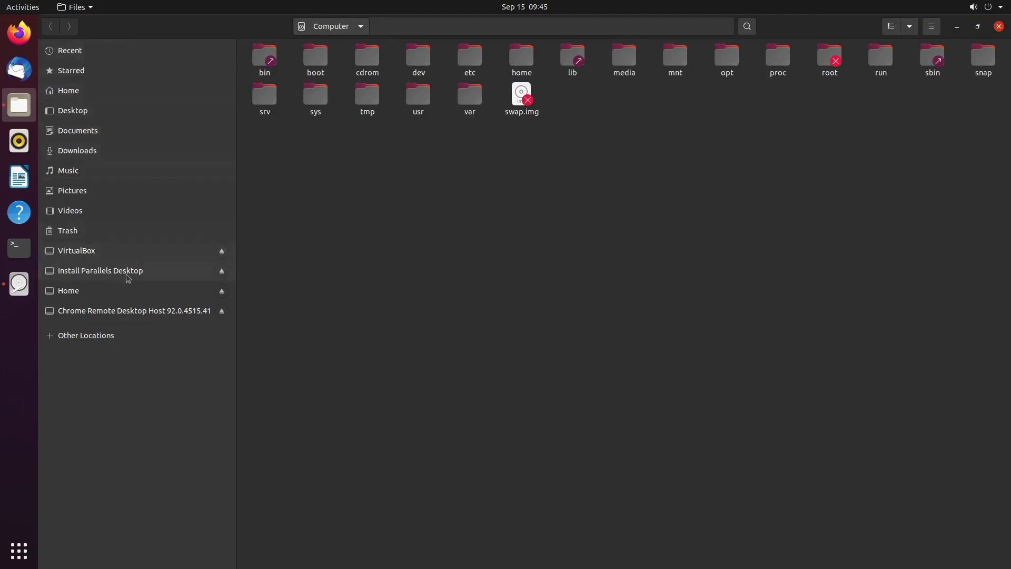
pyautogui.click(116, 336)
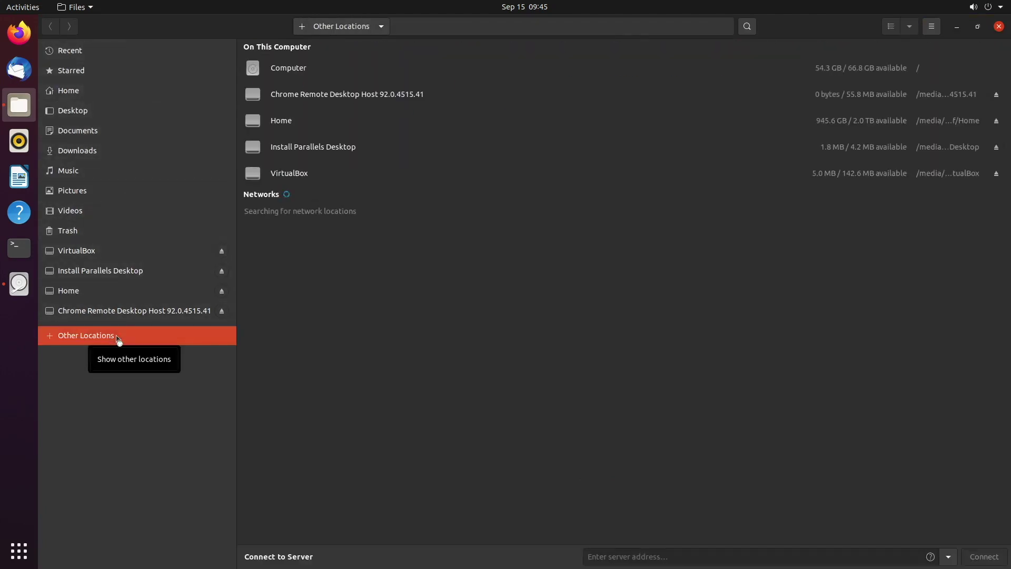
pyautogui.click(320, 70)
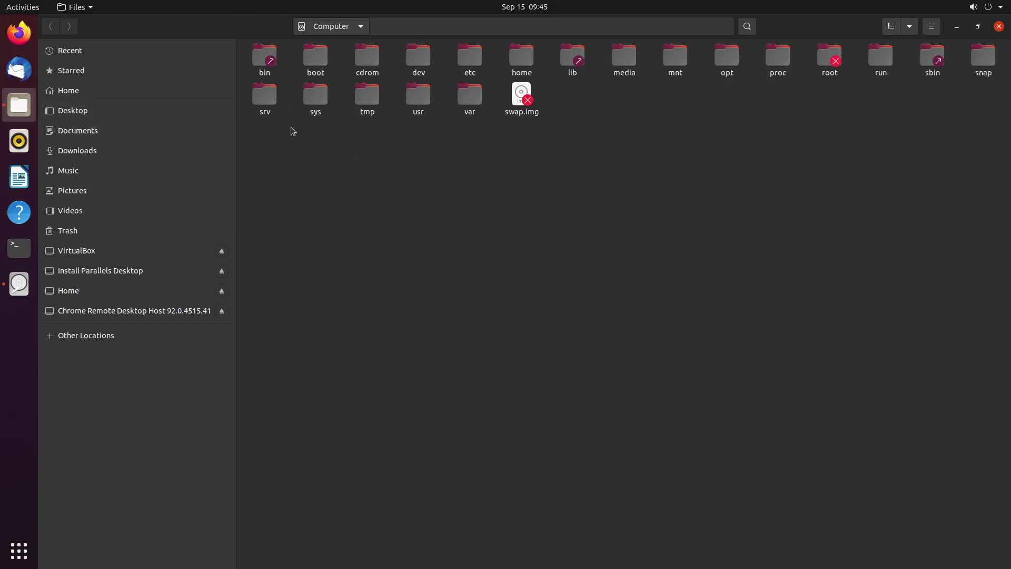
pyautogui.click(110, 93)
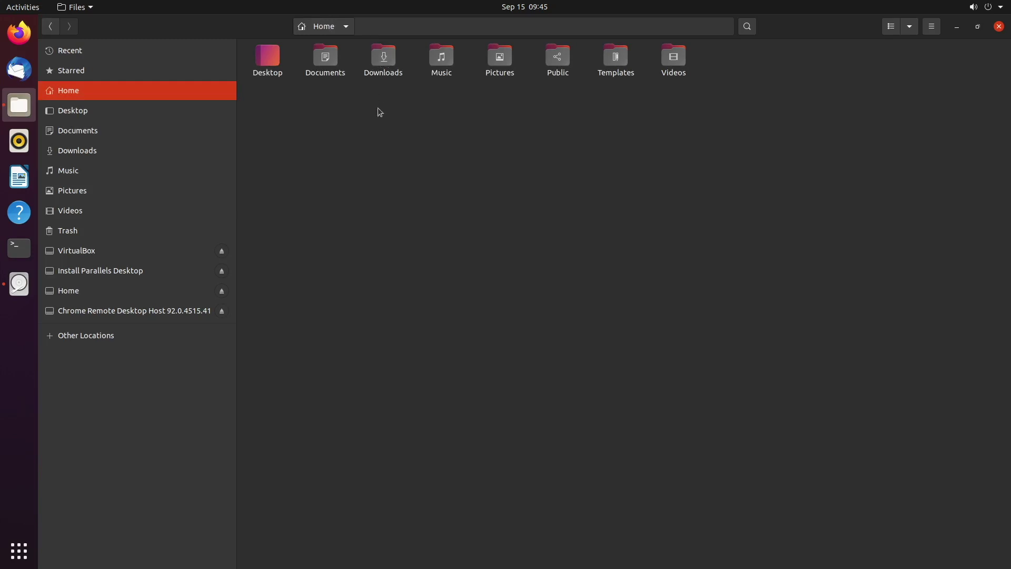
# Step: Open the dev folder via Other Locations > Computer
pyautogui.click(117, 339)
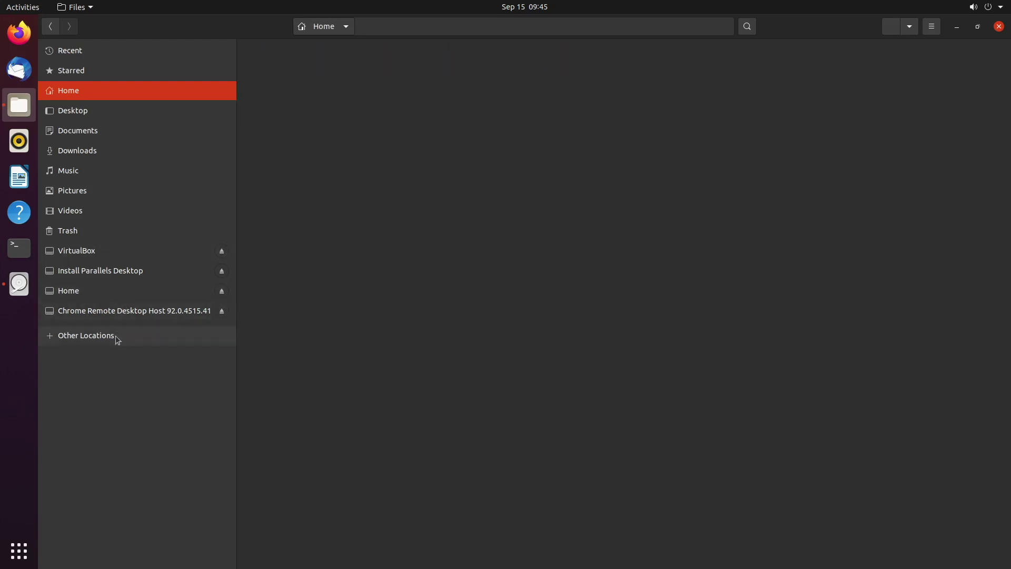
pyautogui.click(336, 68)
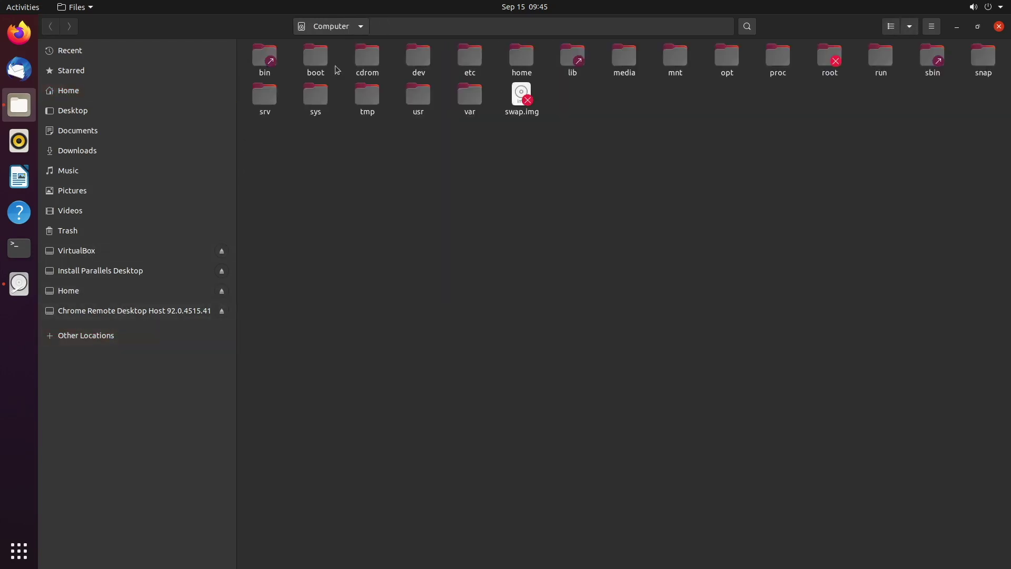
pyautogui.click(420, 54)
pyautogui.doubleClick(421, 53)
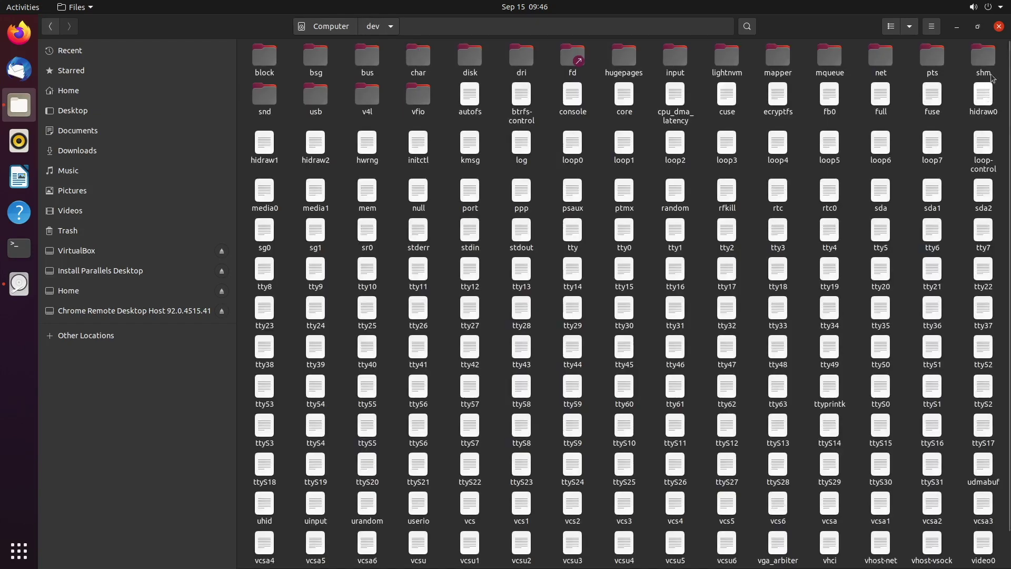
# Step: Close Files and Disks, launch Cheese by searching 'cheese', then close it
pyautogui.click(999, 26)
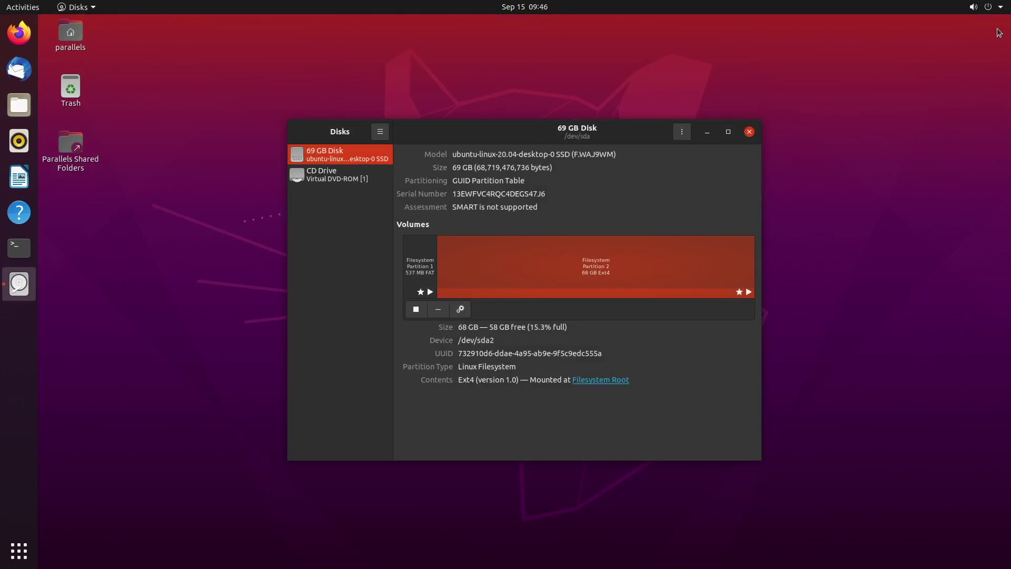
pyautogui.click(749, 132)
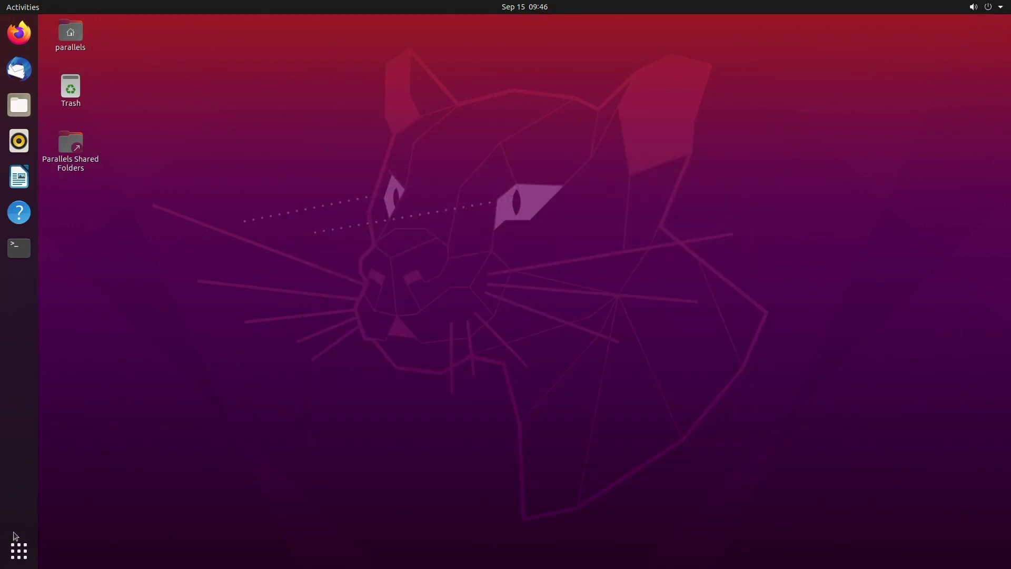
pyautogui.click(18, 549)
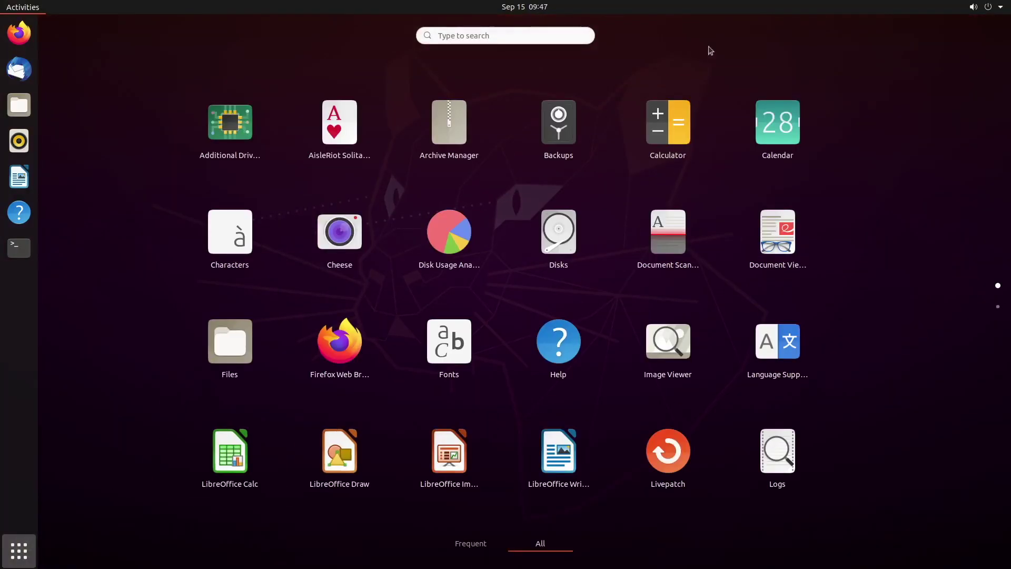
pyautogui.write('chel')
pyautogui.write('ee')
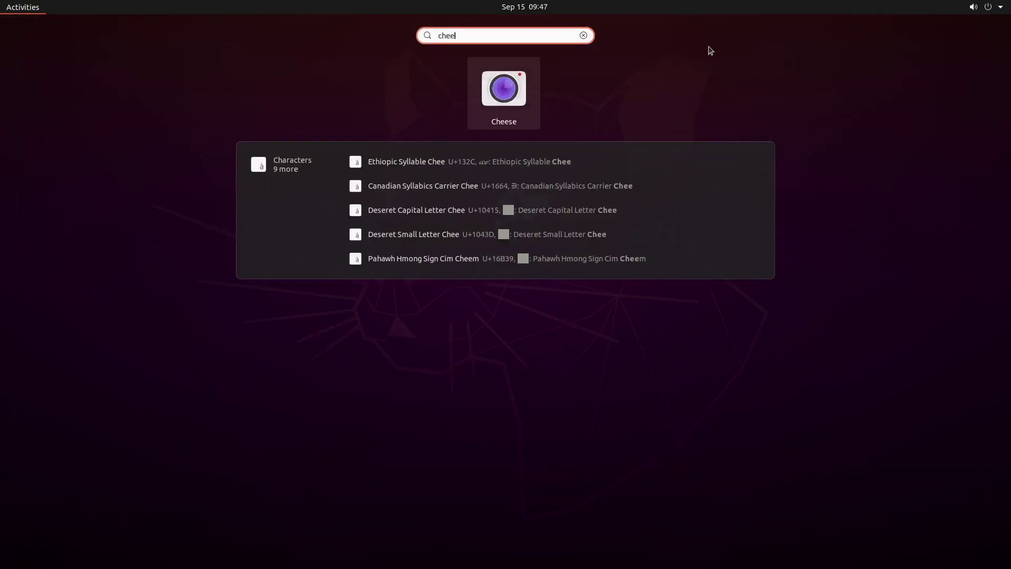
pyautogui.write('se')
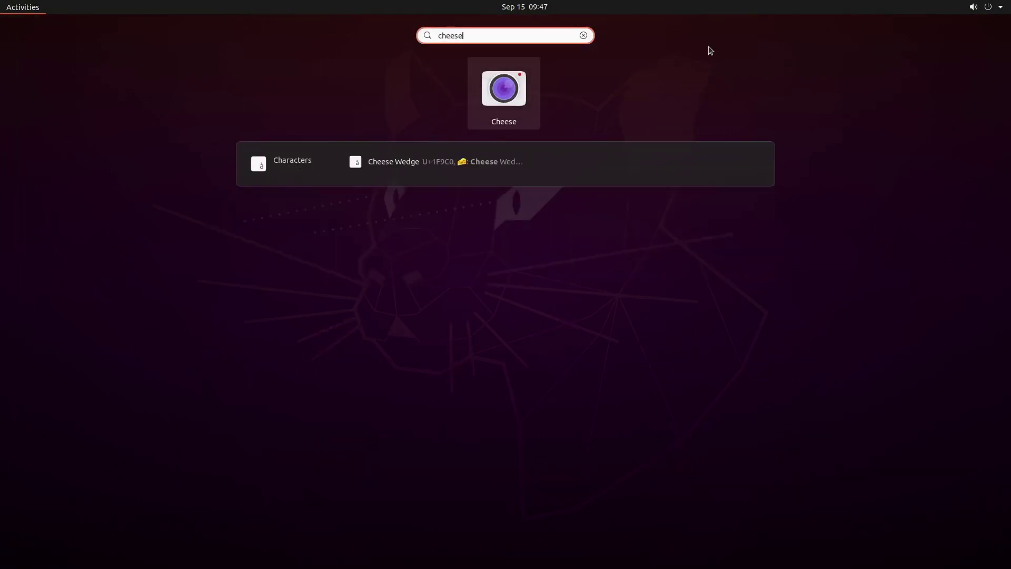
pyautogui.press('Return')
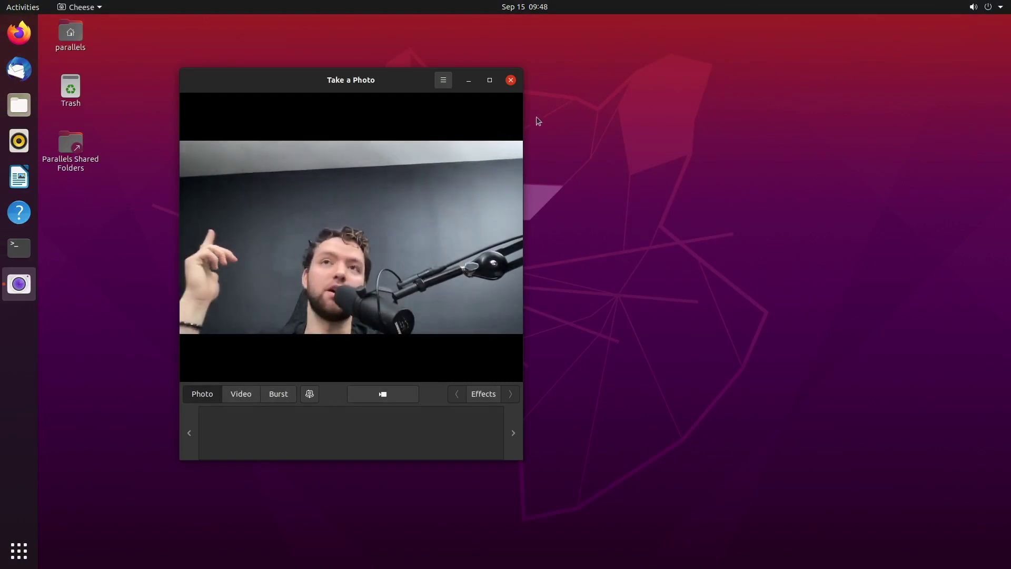
pyautogui.click(510, 80)
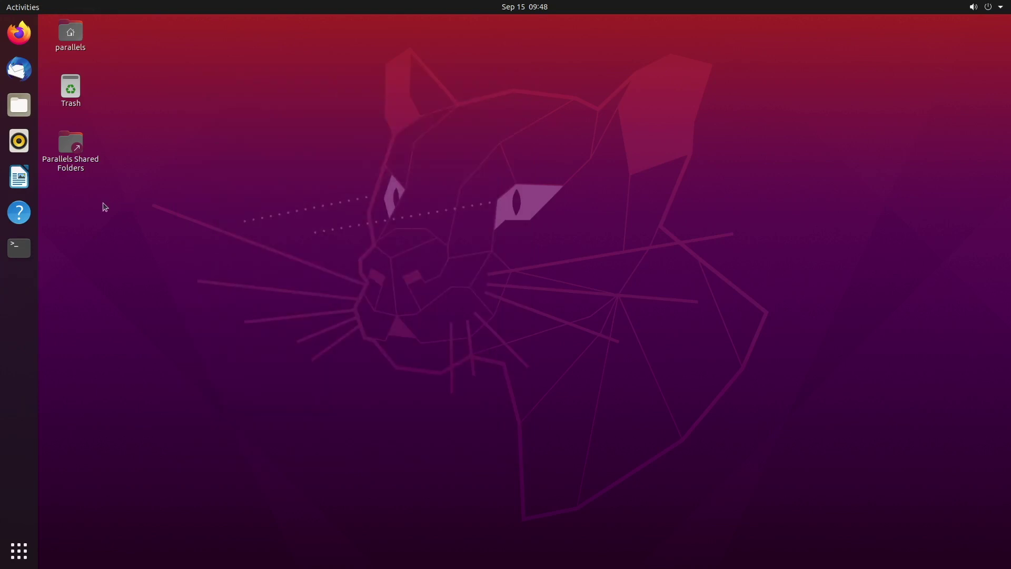
pyautogui.click(5, 562)
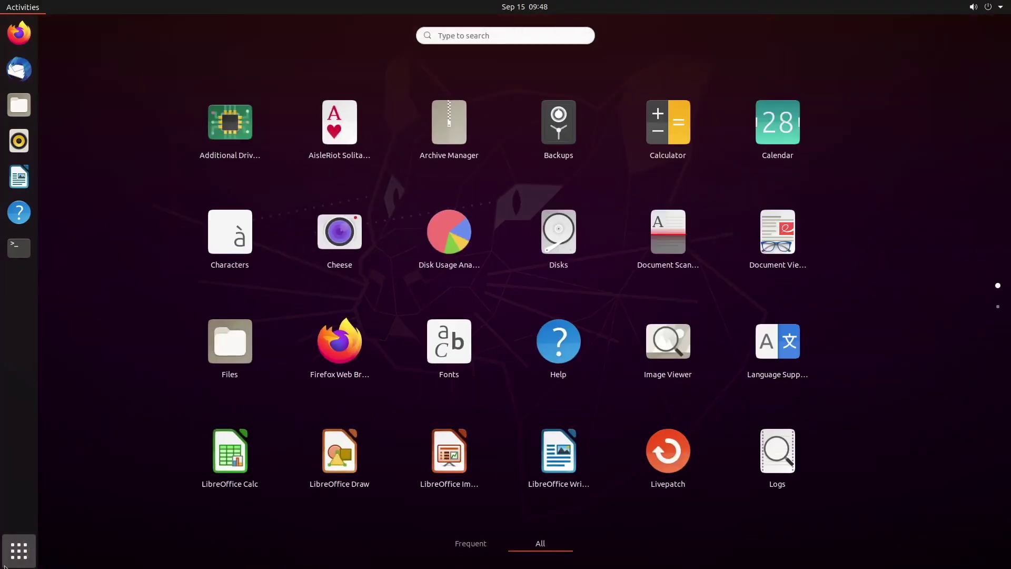
pyautogui.write('text')
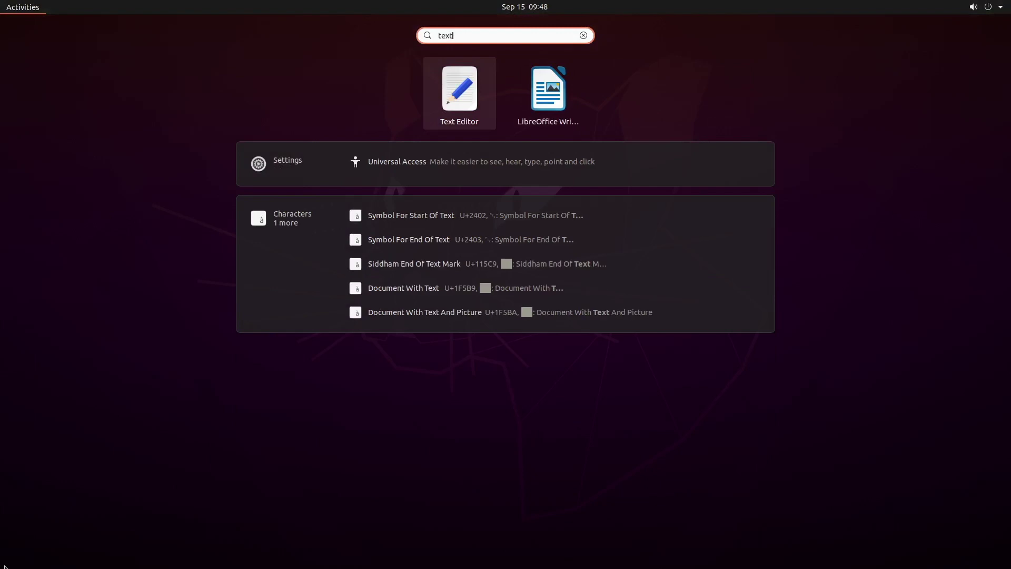
pyautogui.press('Return')
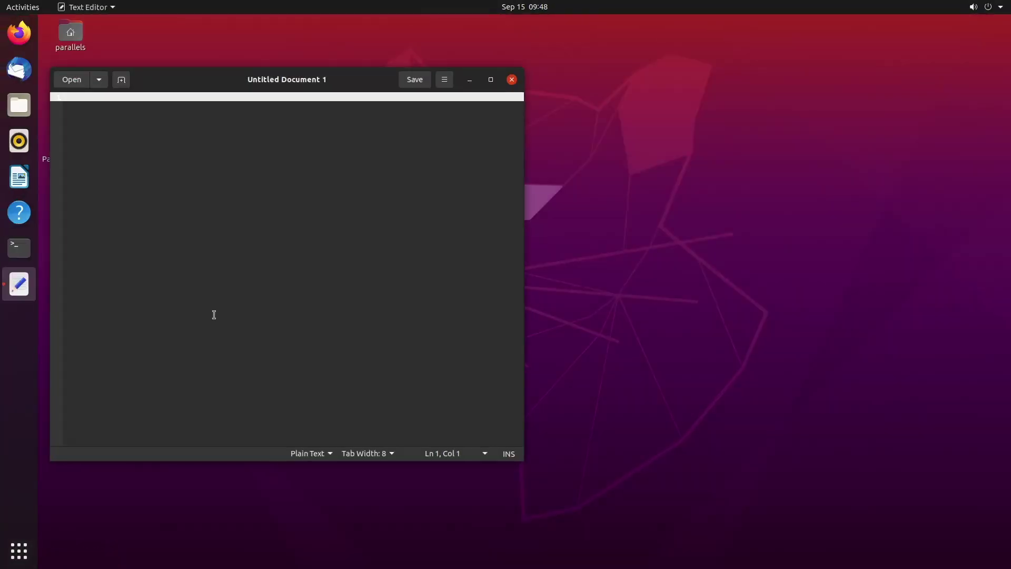
pyautogui.click(79, 82)
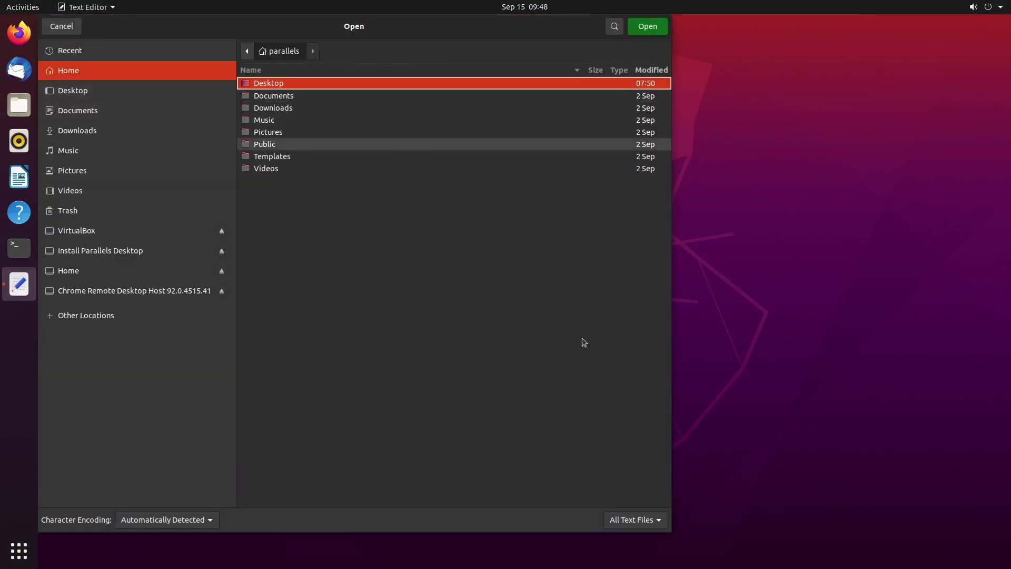
pyautogui.press('Escape')
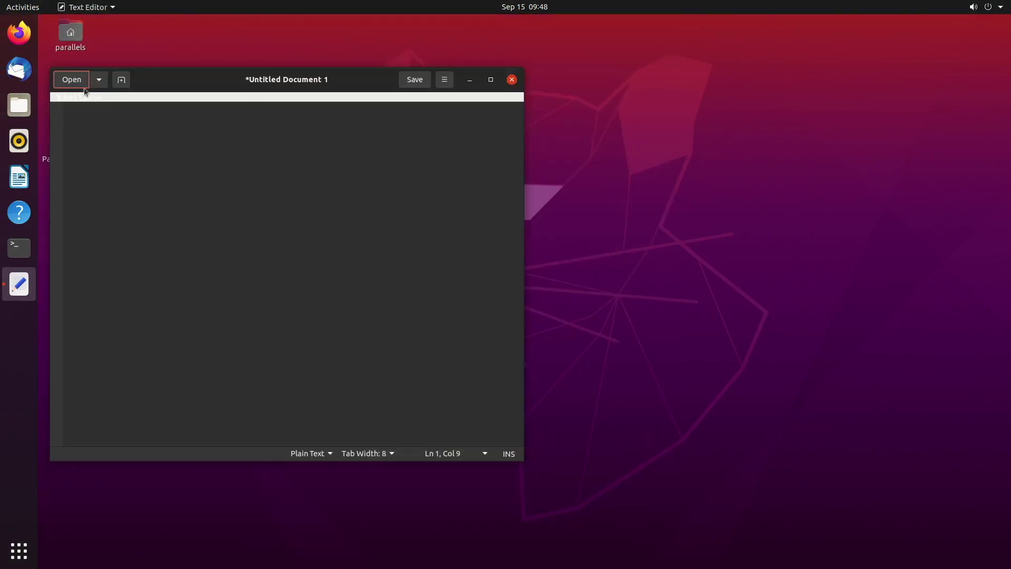
pyautogui.click(512, 79)
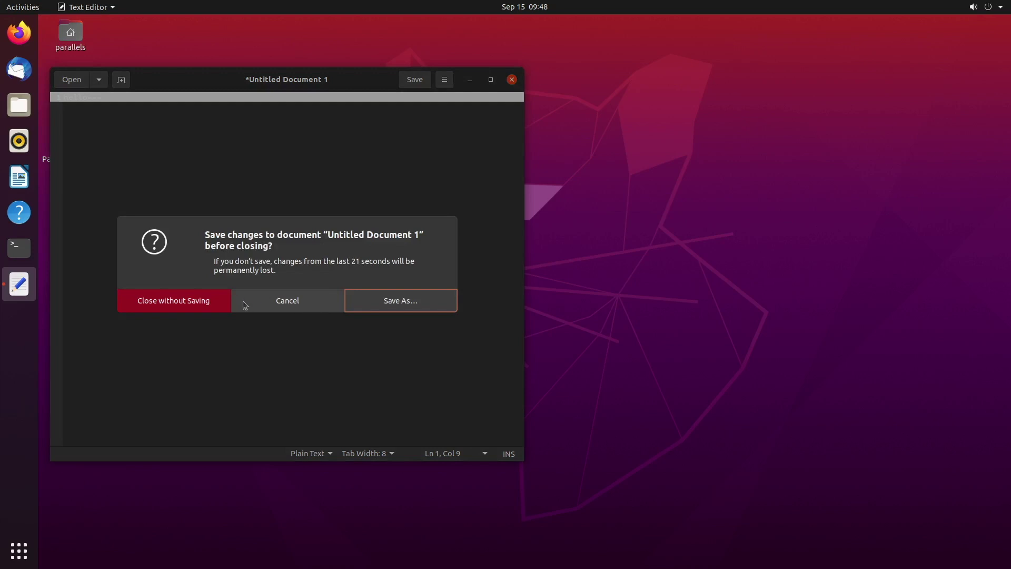
pyautogui.click(173, 302)
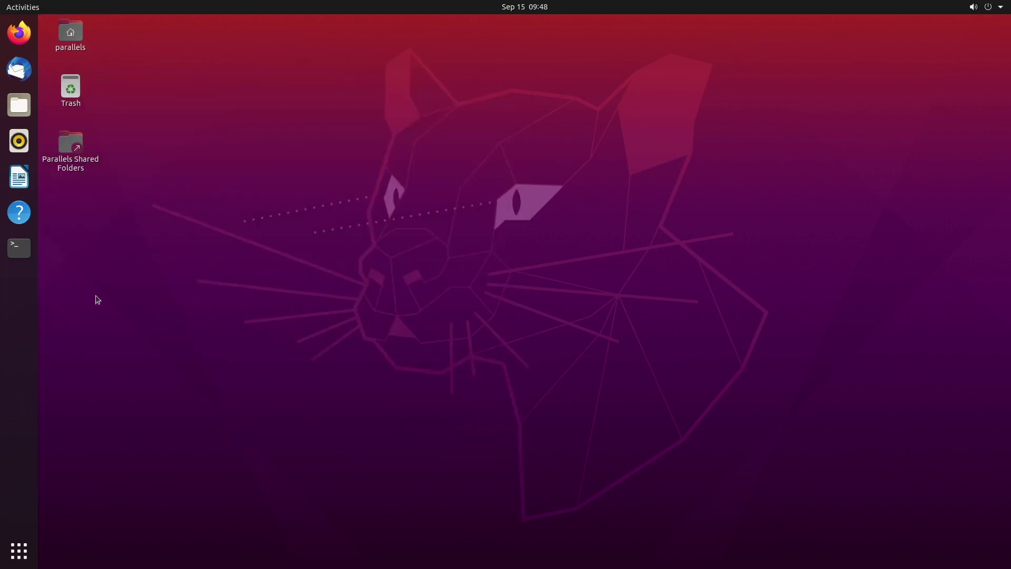
# Step: Open a terminal in the Desktop folder, then open Downloads in Files for another terminal
pyautogui.rightClick(156, 267)
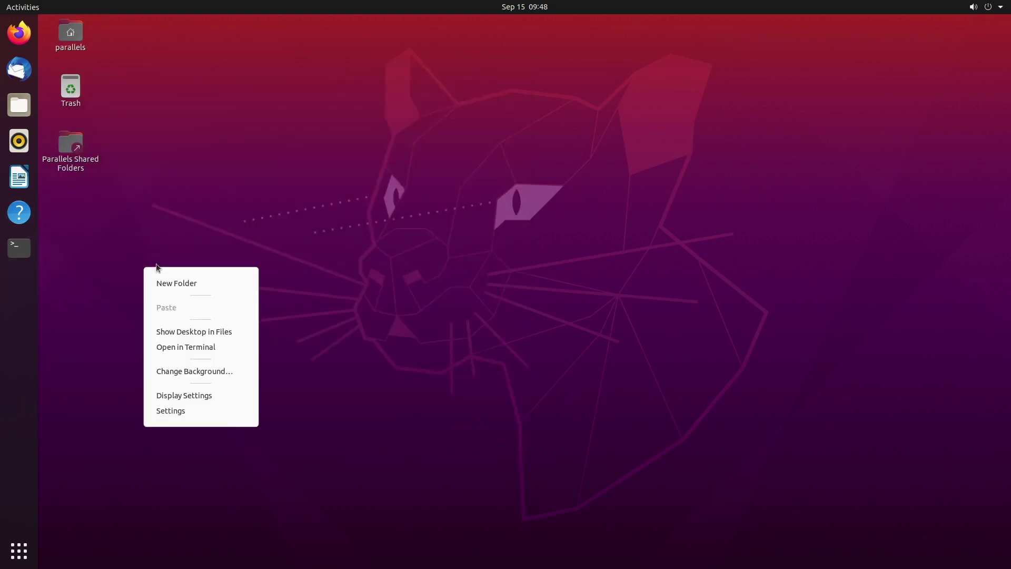
pyautogui.click(210, 348)
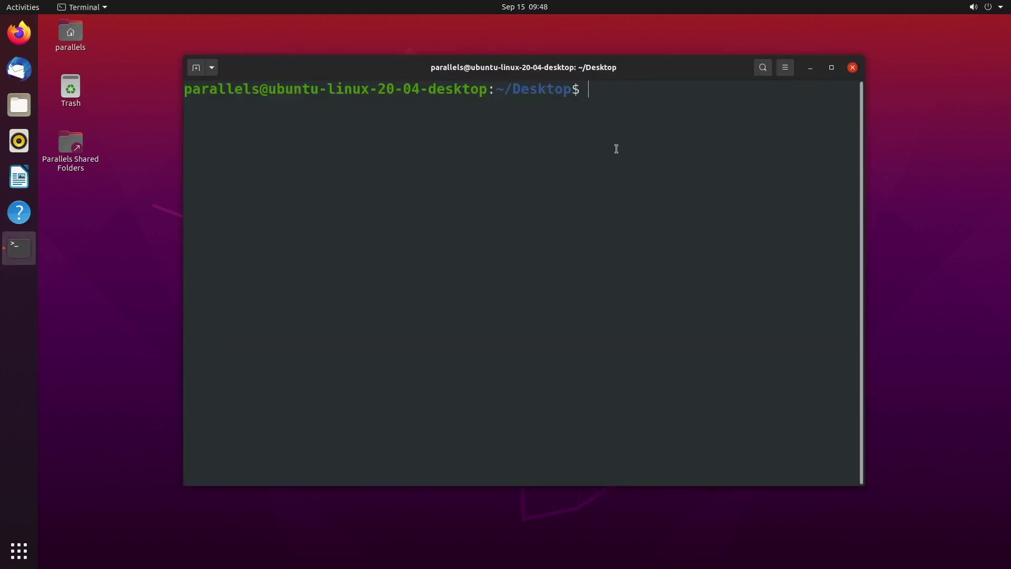
pyautogui.click(19, 105)
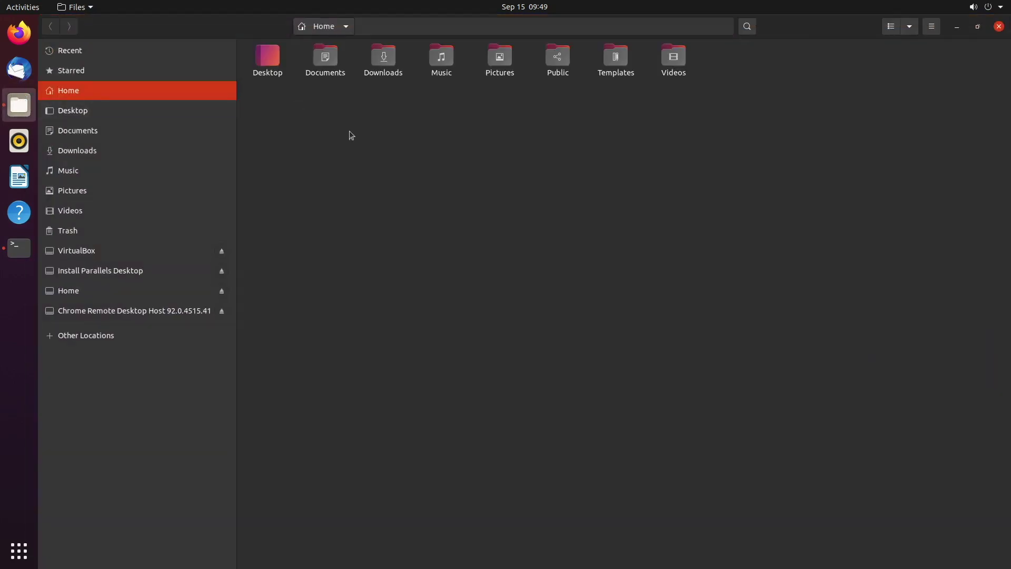
pyautogui.doubleClick(383, 58)
pyautogui.rightClick(441, 124)
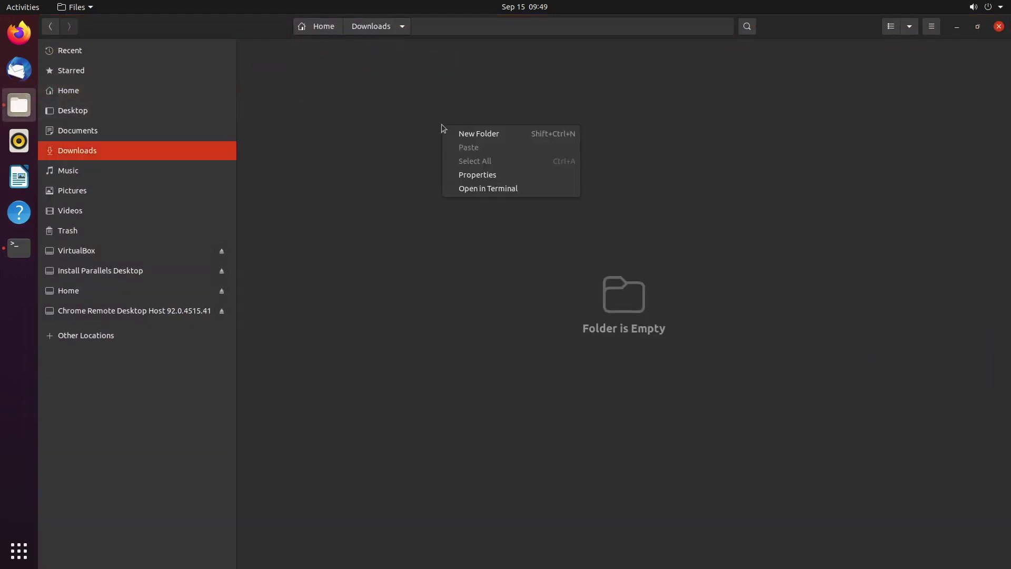
pyautogui.click(475, 189)
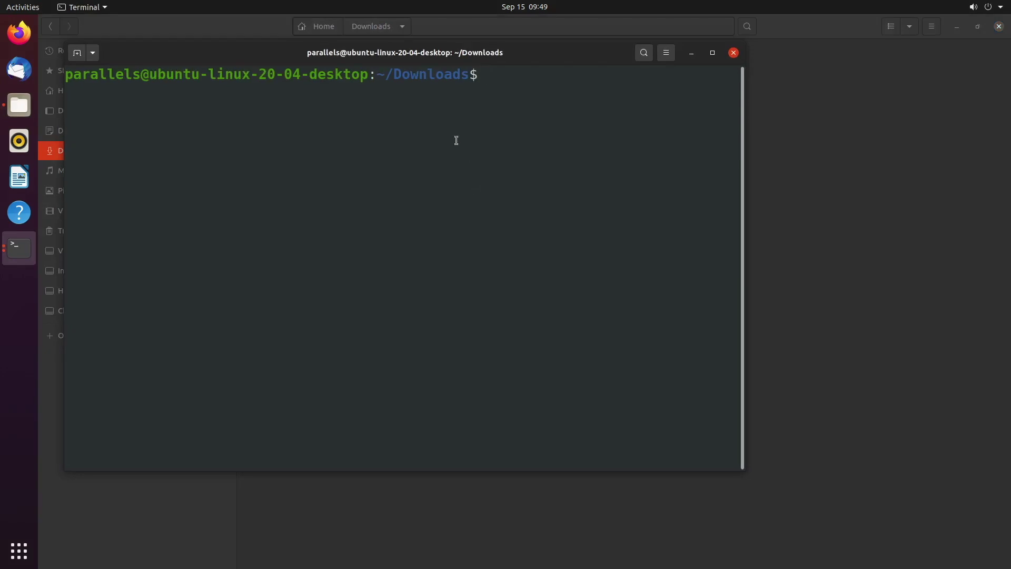